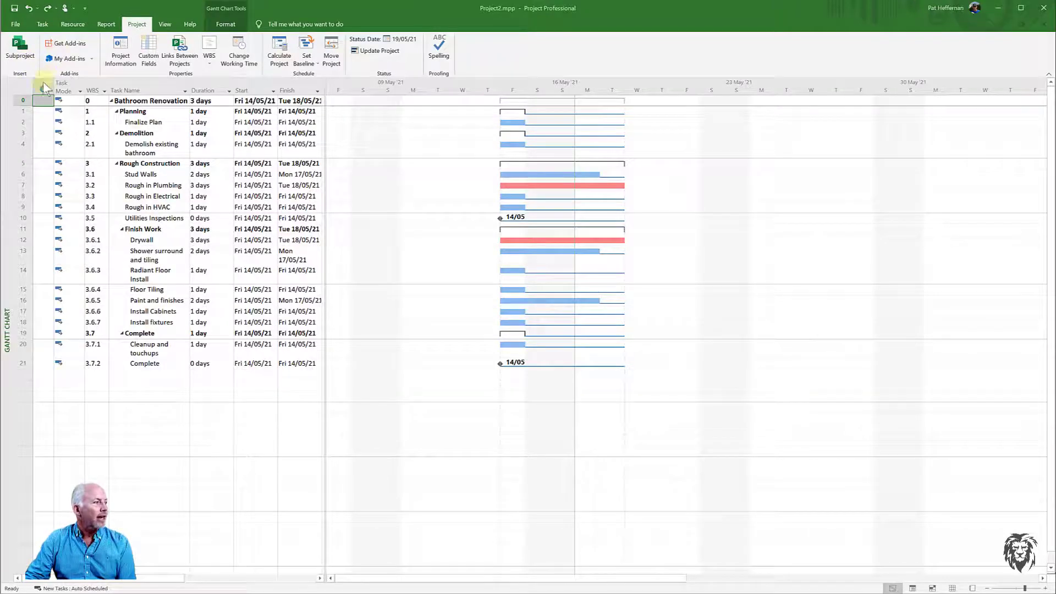
click(19, 85)
right_click(18, 84)
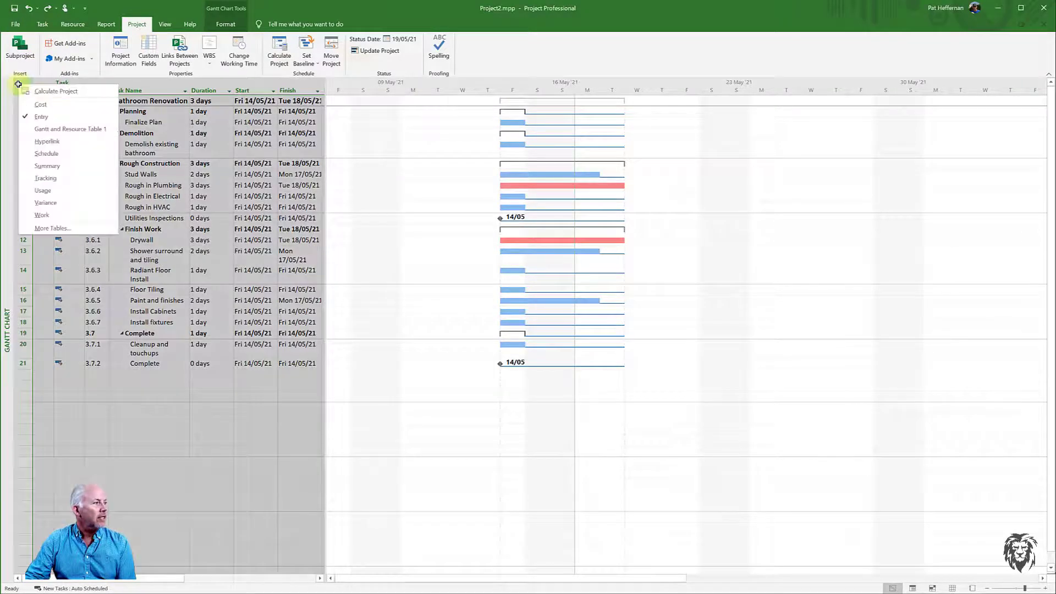
click(19, 81)
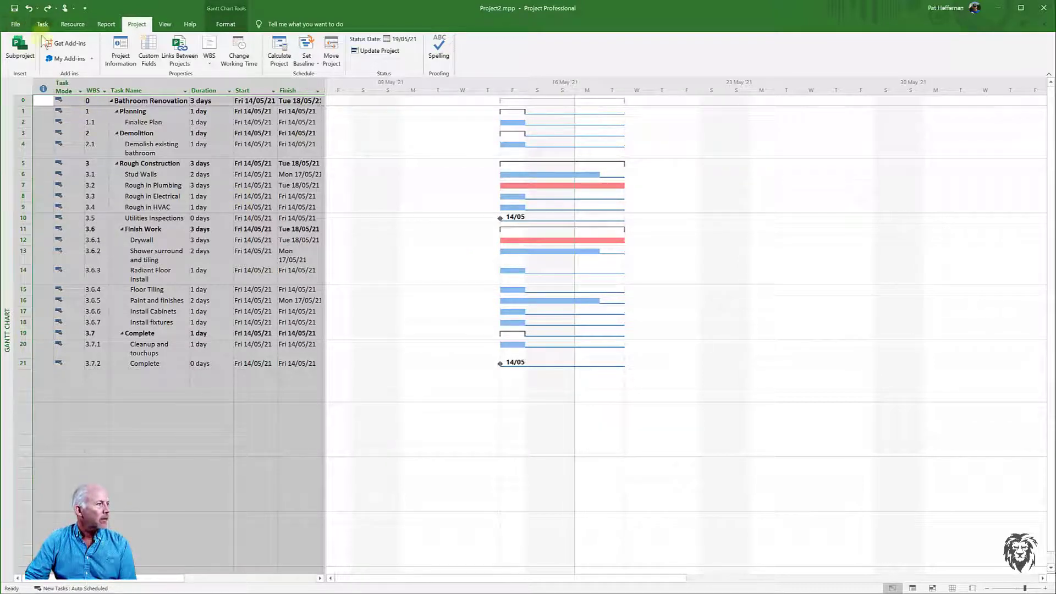
- Switch to the Network Diagram view to examine the task boxes, then return to the Gantt Chart view
right_click(9, 263)
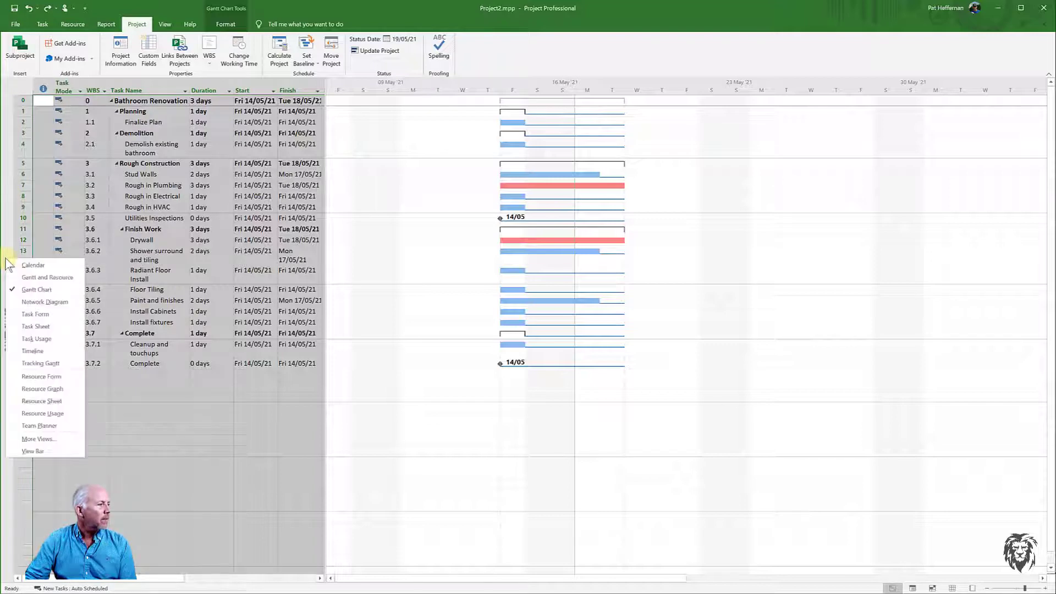
click(24, 303)
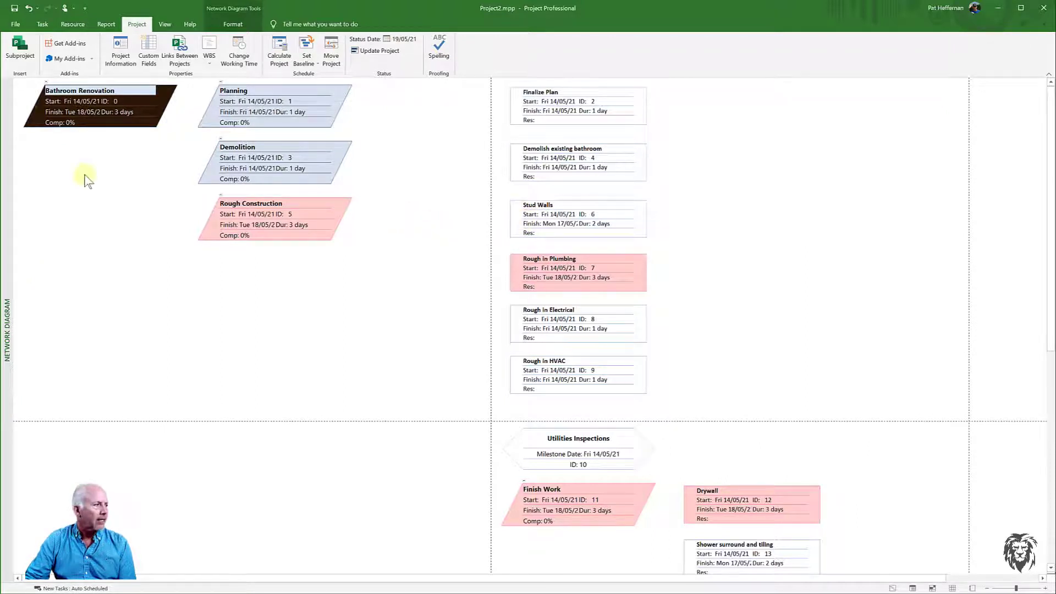
right_click(4, 148)
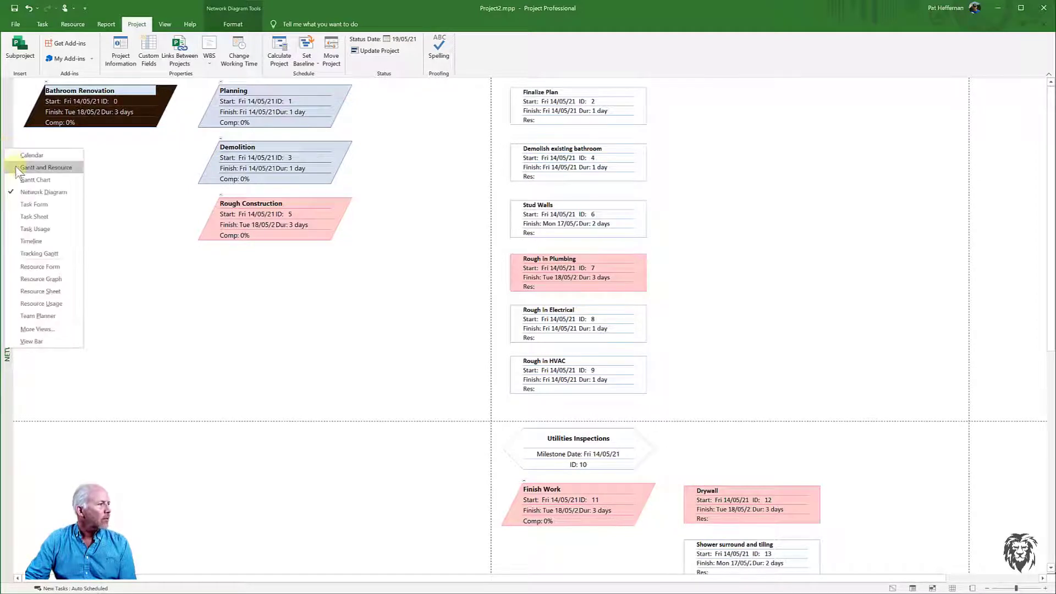
click(34, 180)
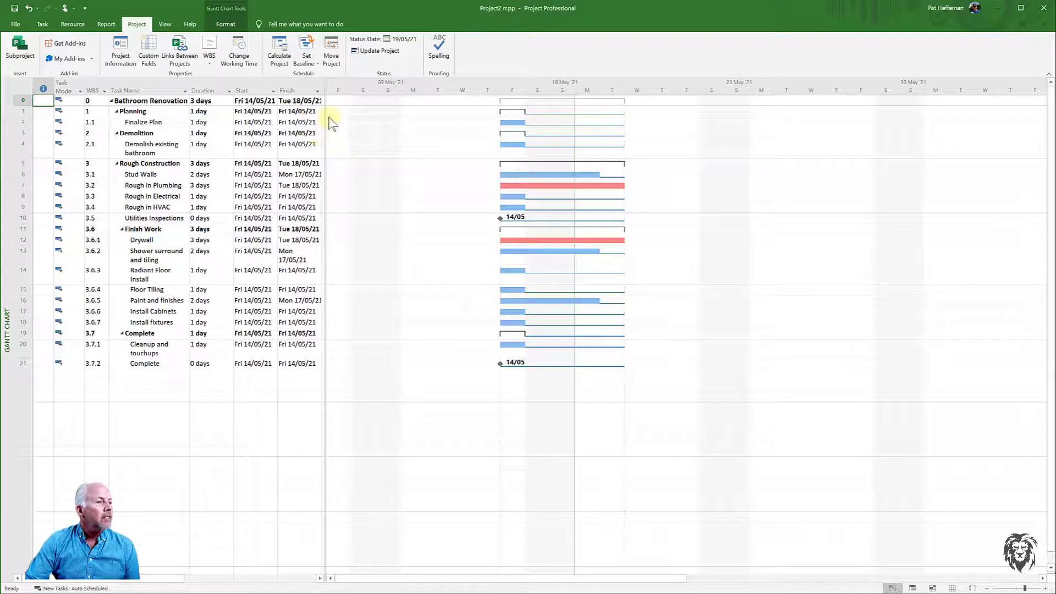
- Show the Predecessors column and link Demolish existing bathroom and Finalize Plan to Stud Walls as its predecessors in the chart
drag(325, 117, 424, 153)
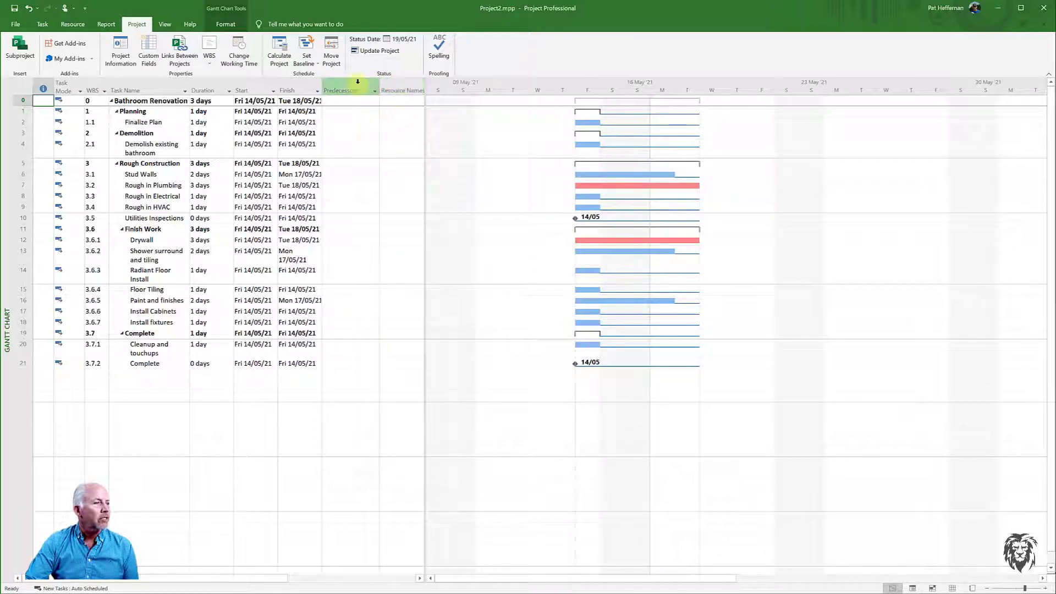
drag(425, 105, 381, 106)
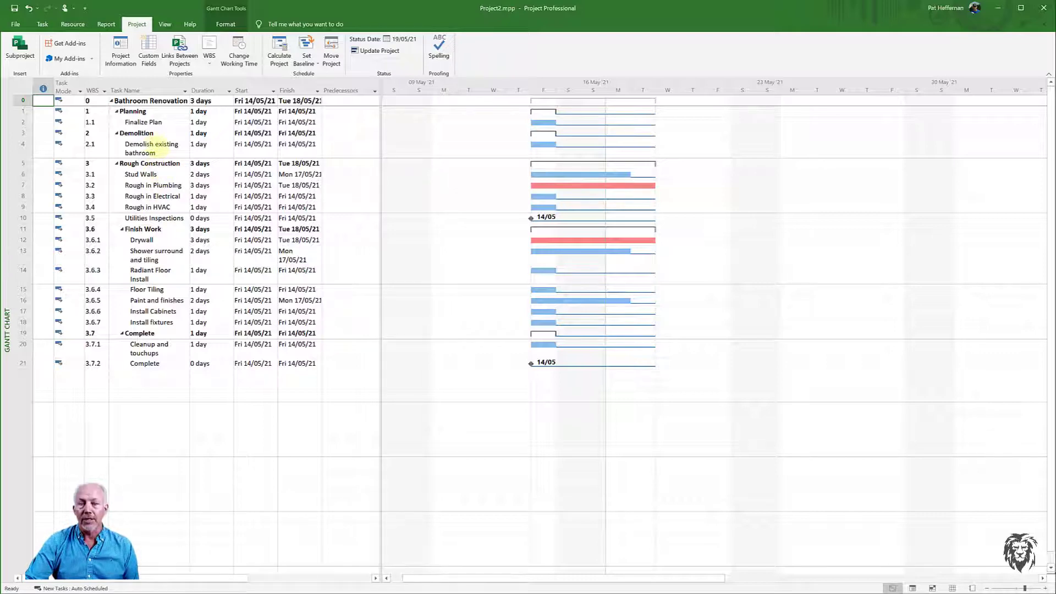
drag(543, 142, 543, 174)
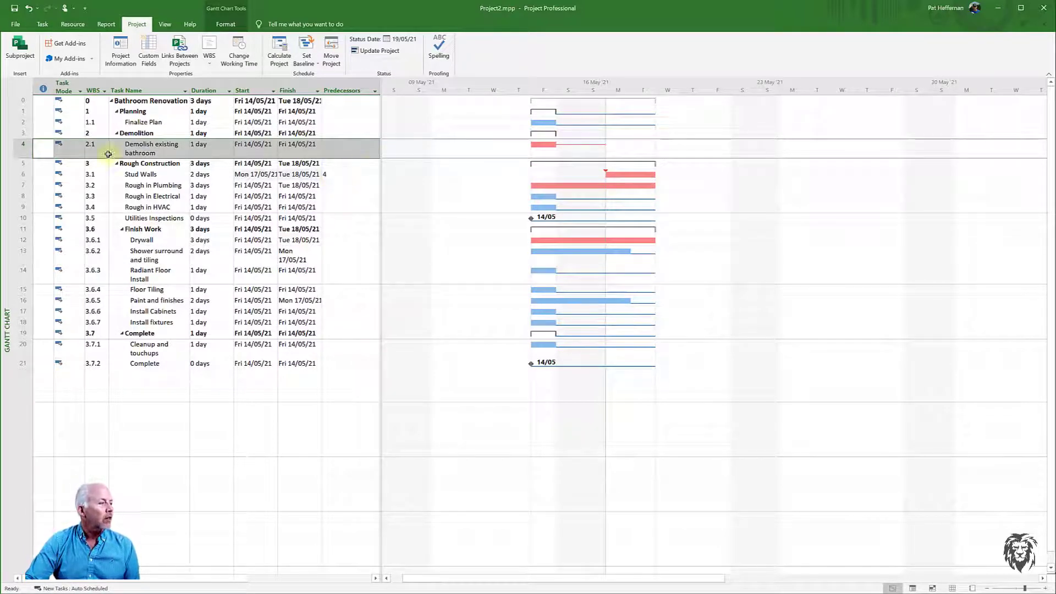
click(346, 175)
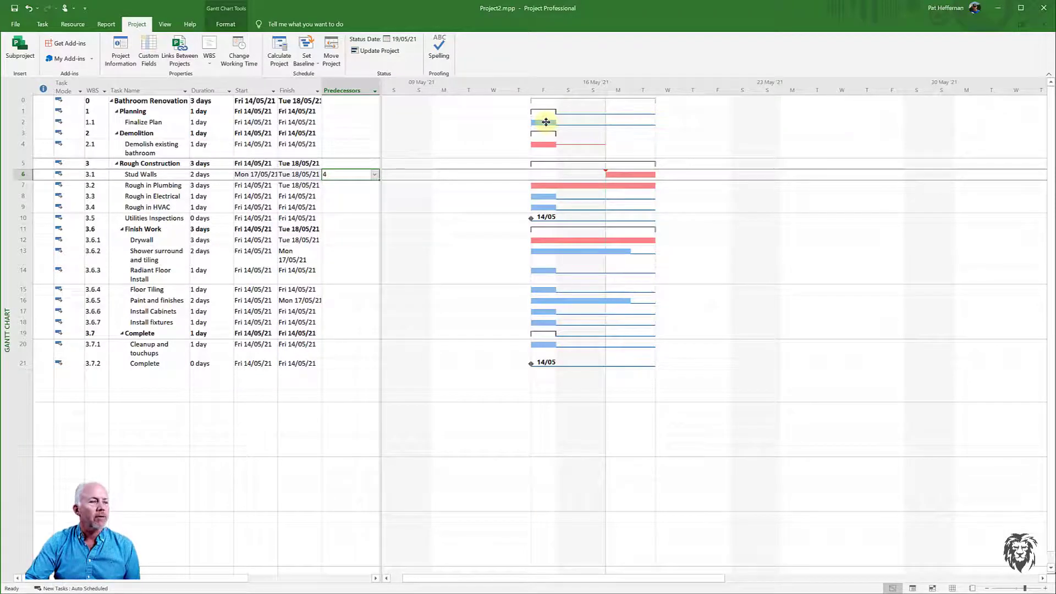
mouse_move(546, 122)
mouse_down()
mouse_move(589, 165)
mouse_move(620, 175)
mouse_up()
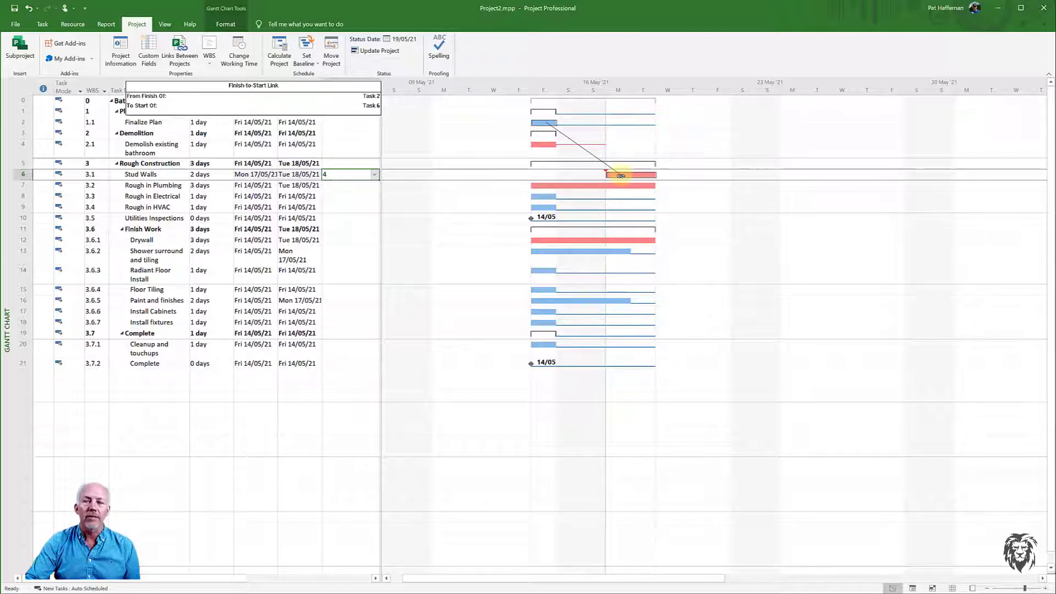
drag(620, 175, 620, 176)
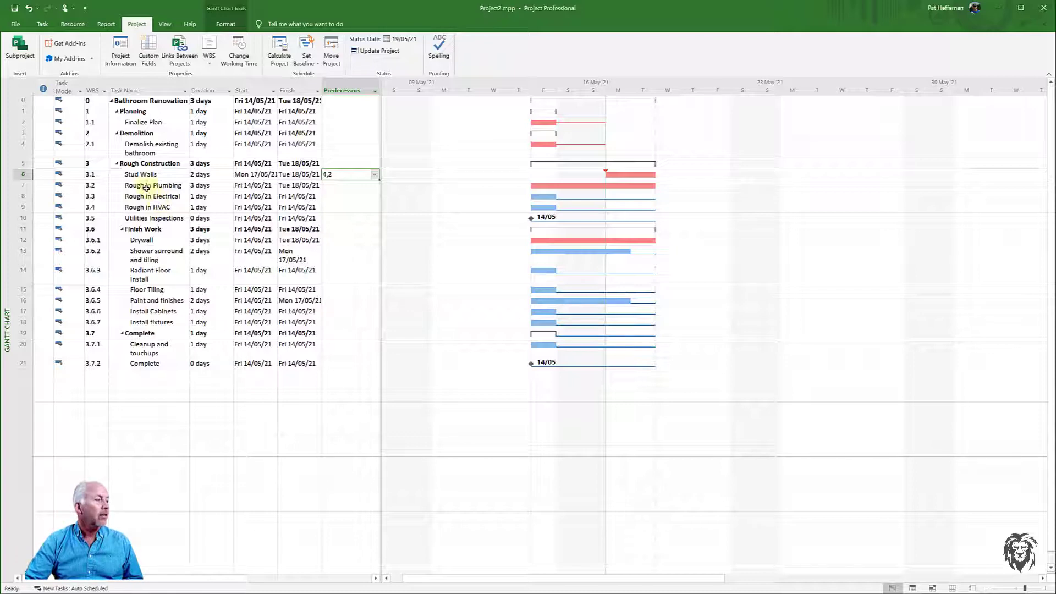
- Set task 6 as the predecessor of Rough in Plumbing, Rough in Electrical and Rough in HVAC
click(159, 183)
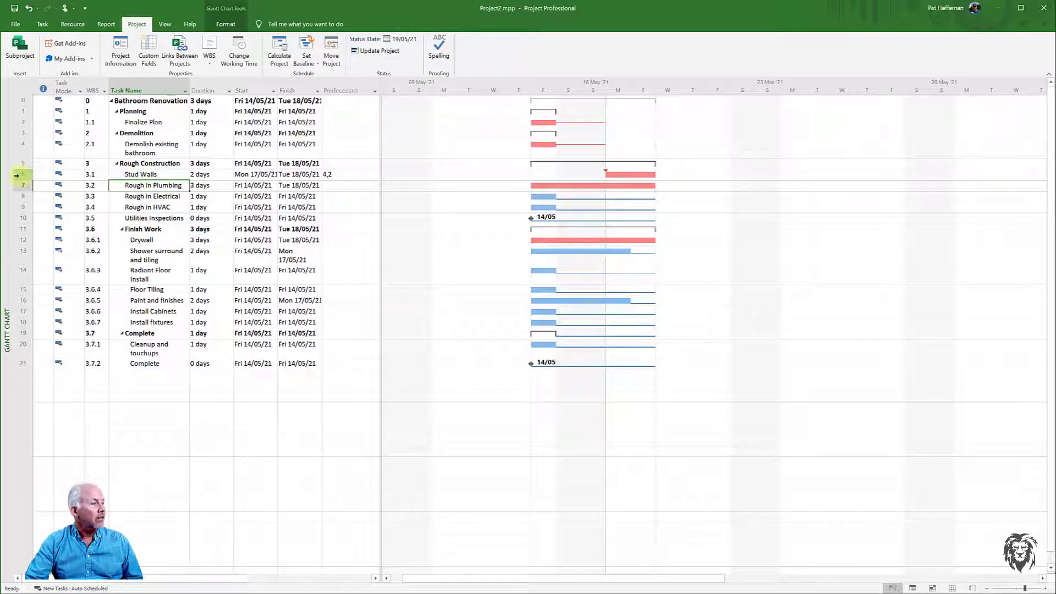
click(336, 187)
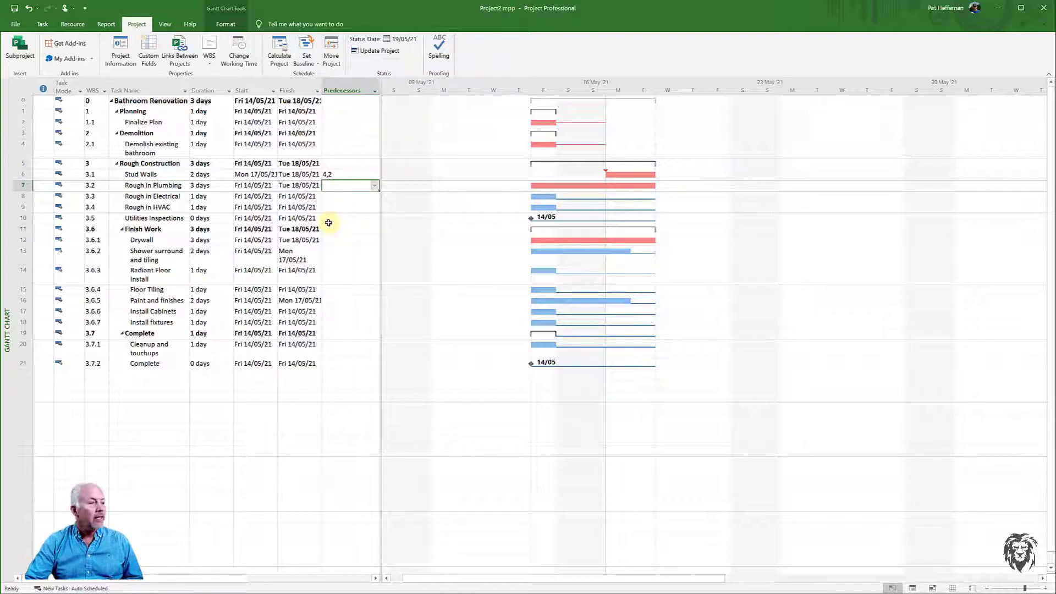
text(6)
key(Return)
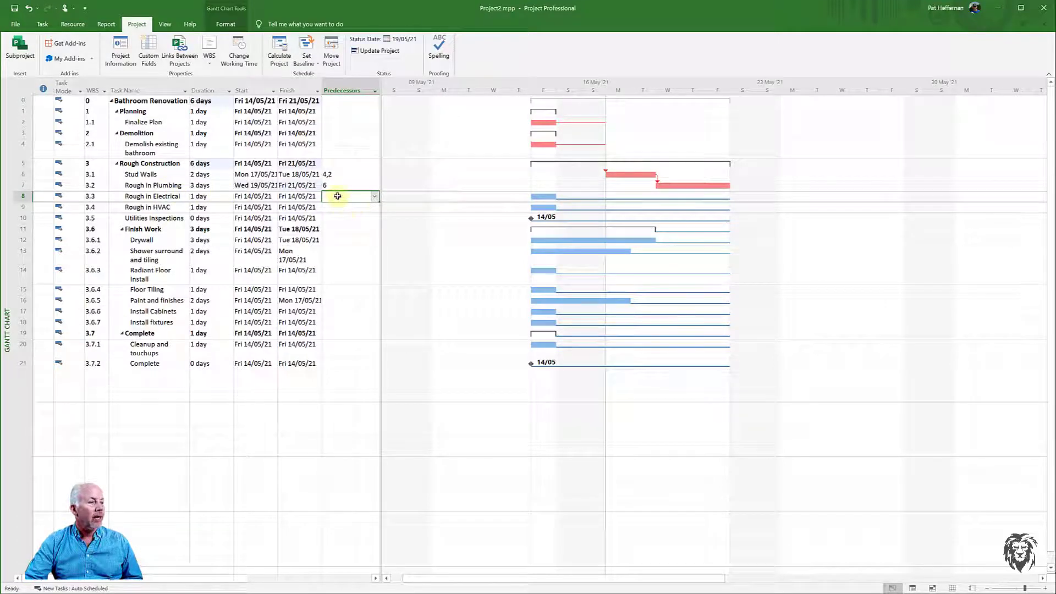
text(6)
key(Return)
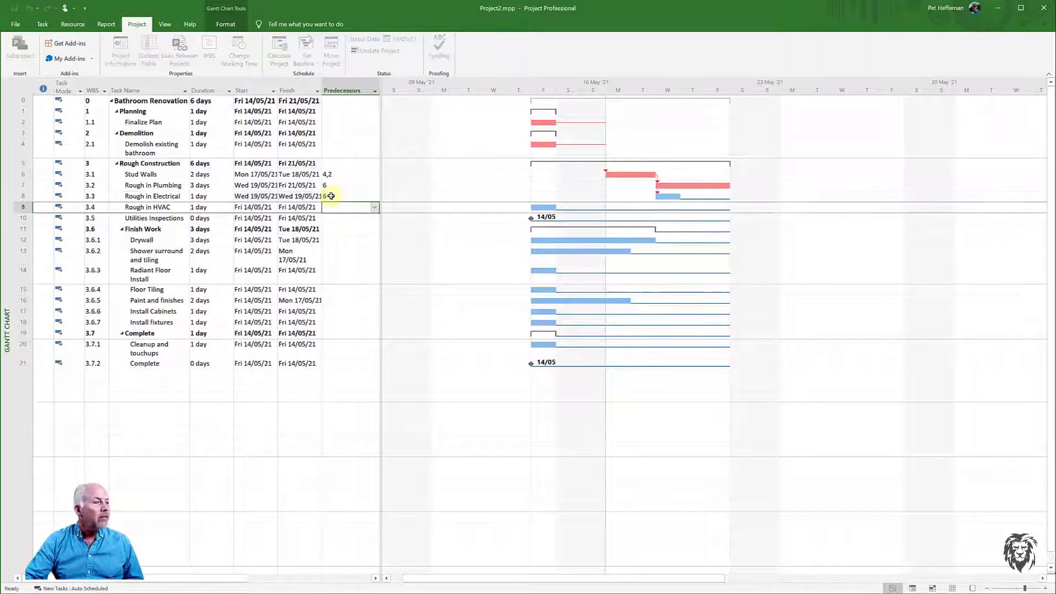
text(6)
key(Return)
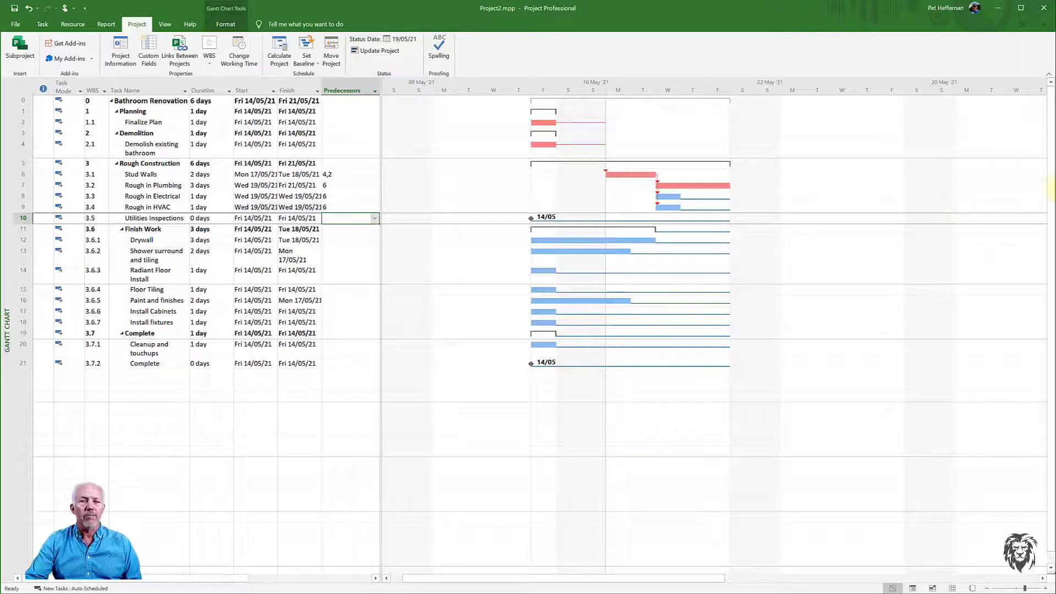
- Switch to the Bathroom Renovation WBS spreadsheet and review its Predecessors column
mouse_move(1054, 138)
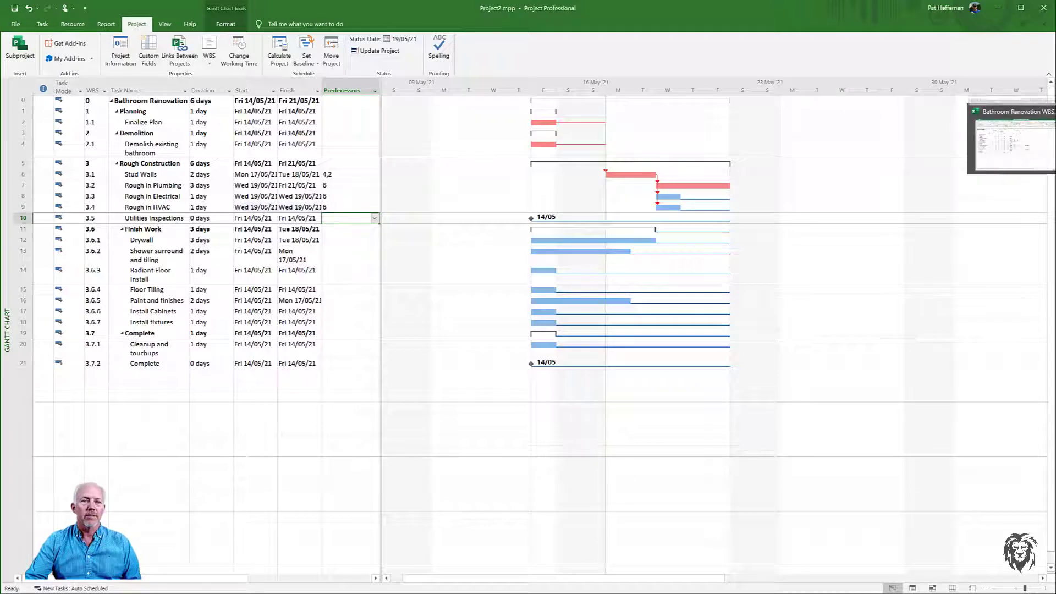
click(1011, 143)
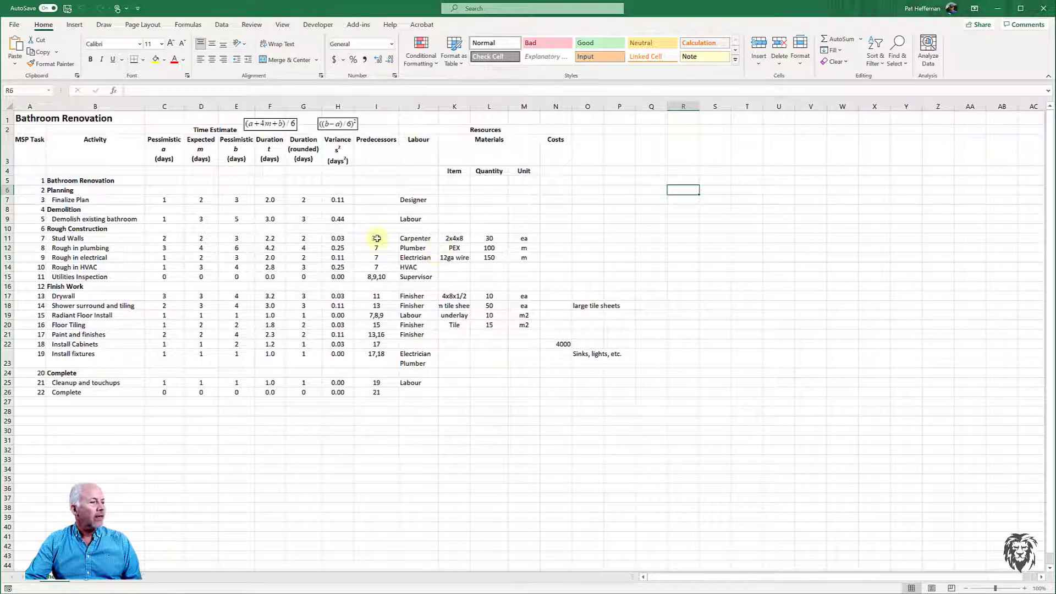
drag(375, 238, 376, 392)
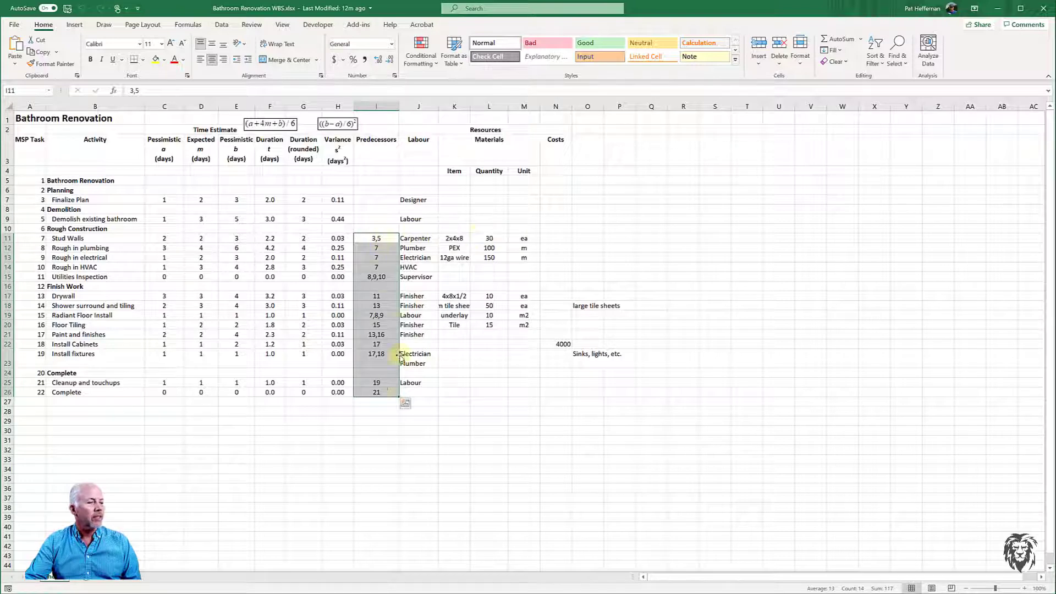
click(48, 182)
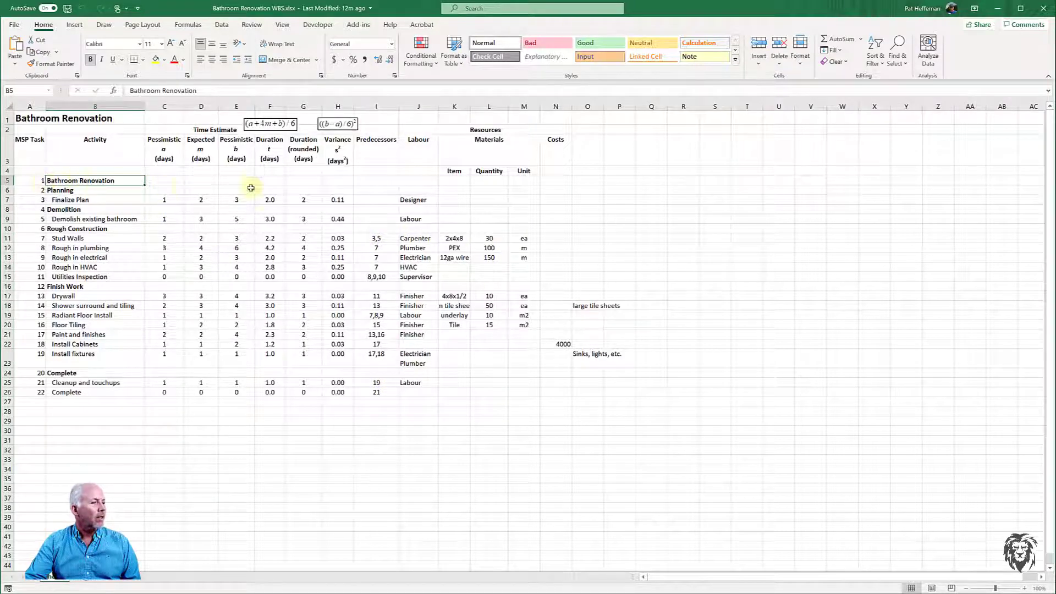
drag(381, 241, 374, 392)
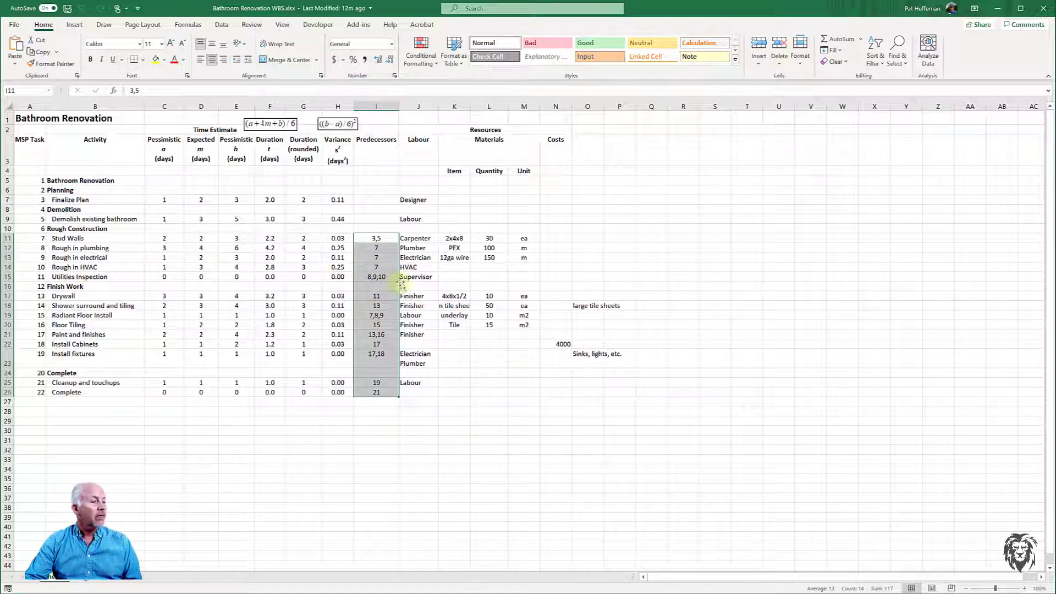
- Copy the Utilities Inspection predecessors cell 8,9,10 in the spreadsheet
click(381, 278)
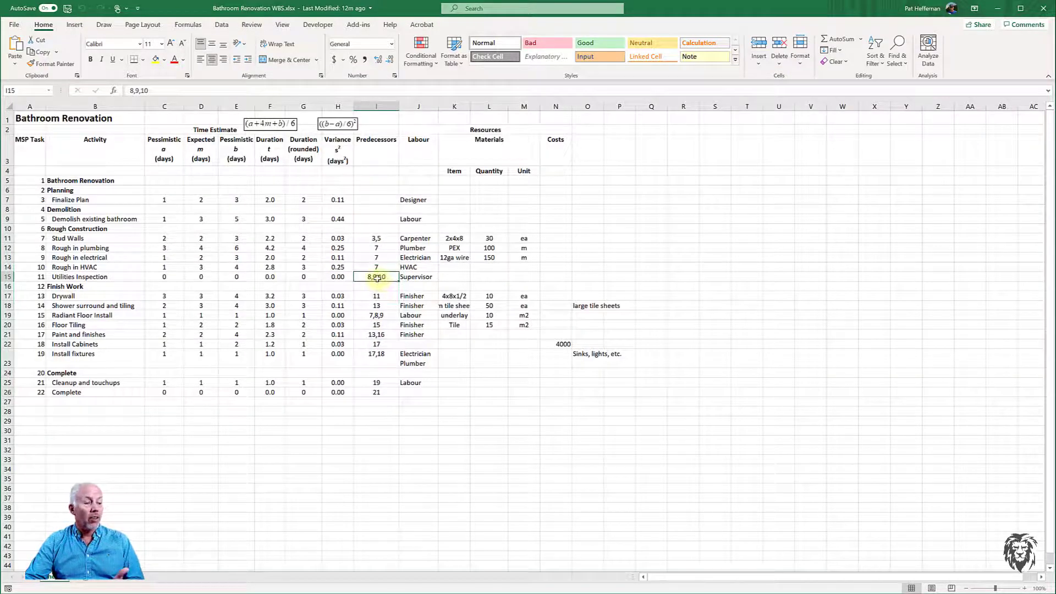
right_click(377, 279)
click(404, 302)
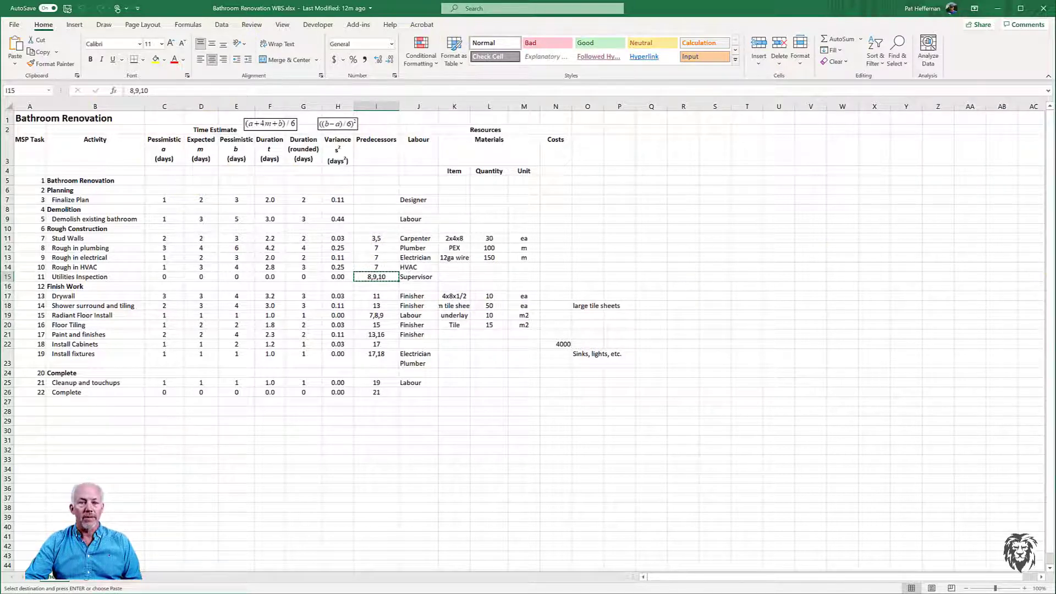
- Return to the project and paste the copied predecessors into the Utilities Inspections Predecessors cell
key(alt+Tab)
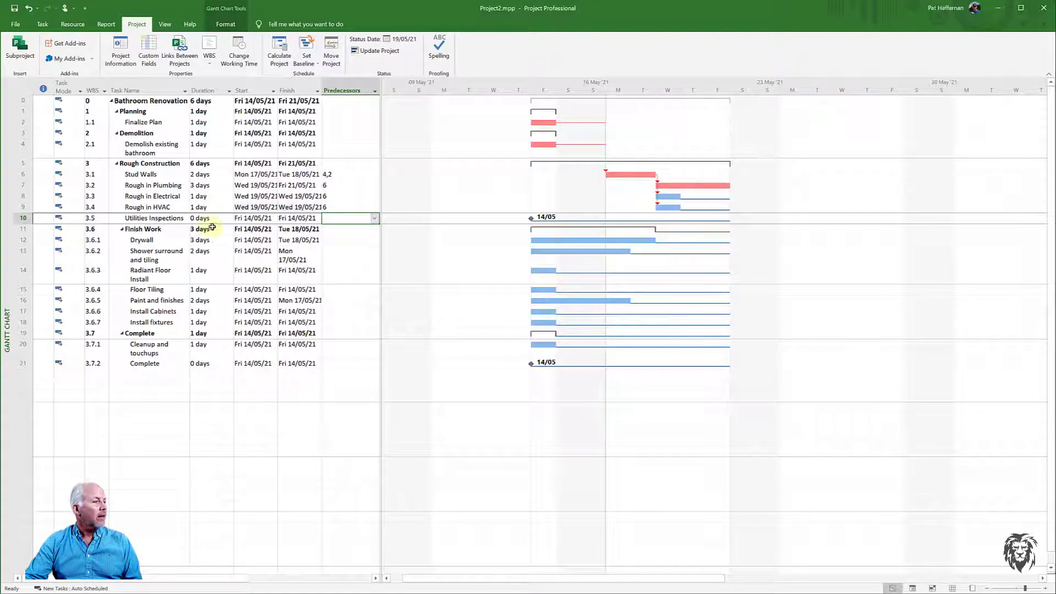
right_click(349, 219)
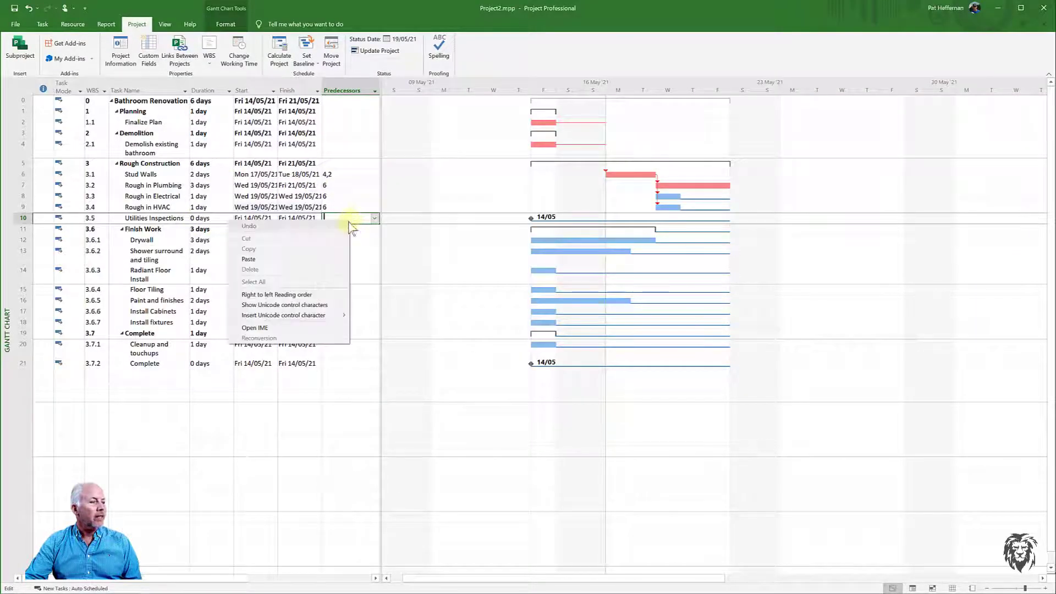
click(281, 260)
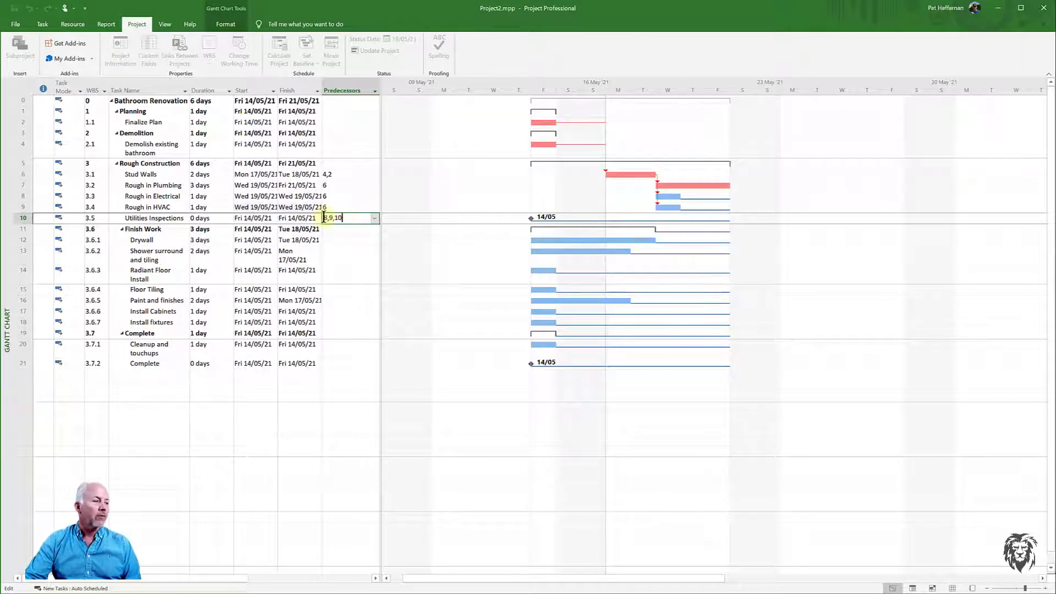
- Edit the Utilities Inspections predecessors to read 7,8,9
drag(326, 218, 322, 218)
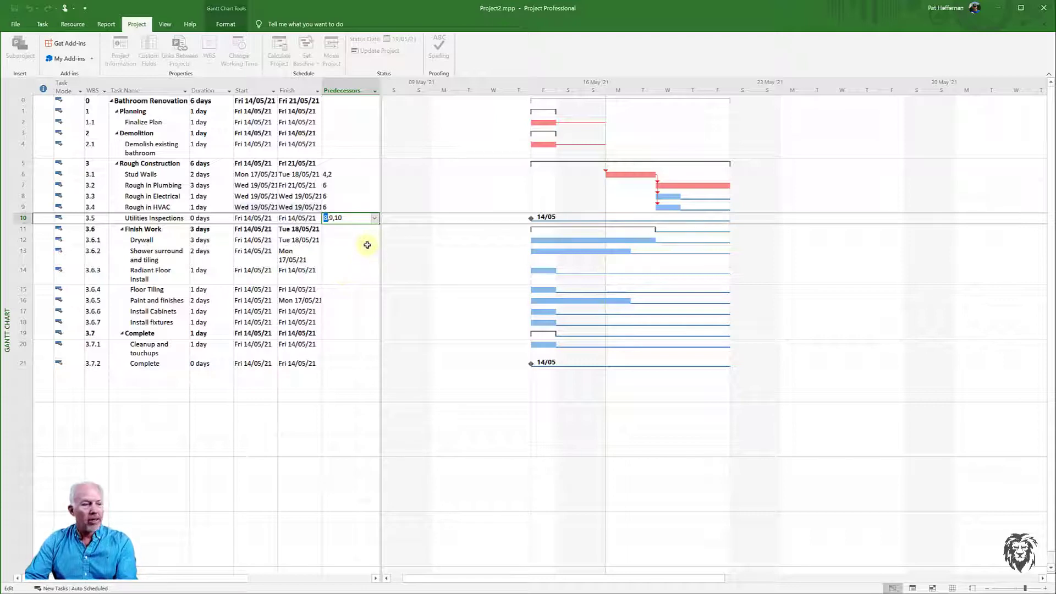
text(7)
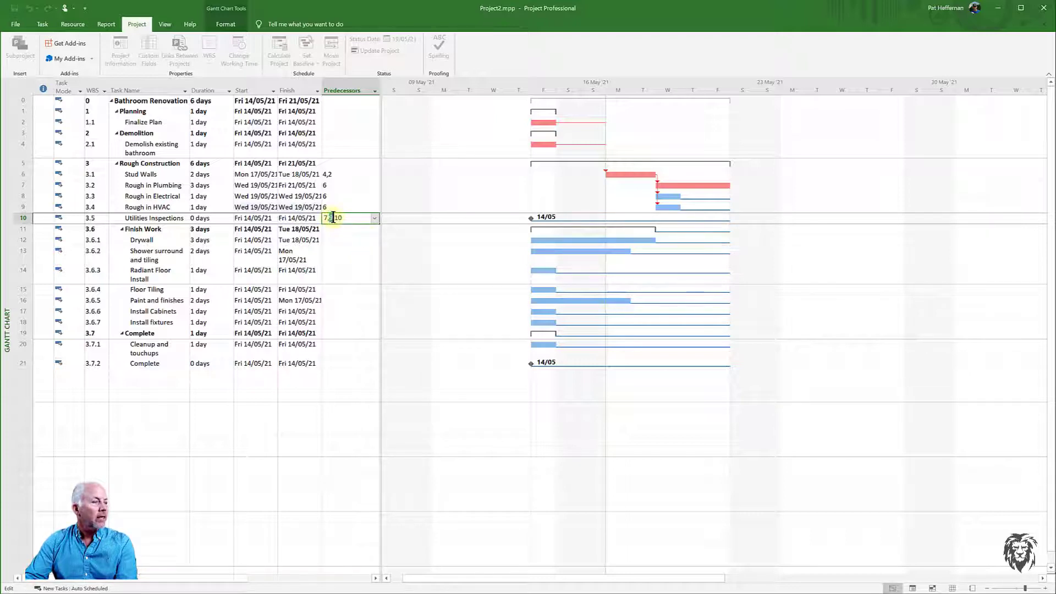
double_click(331, 218)
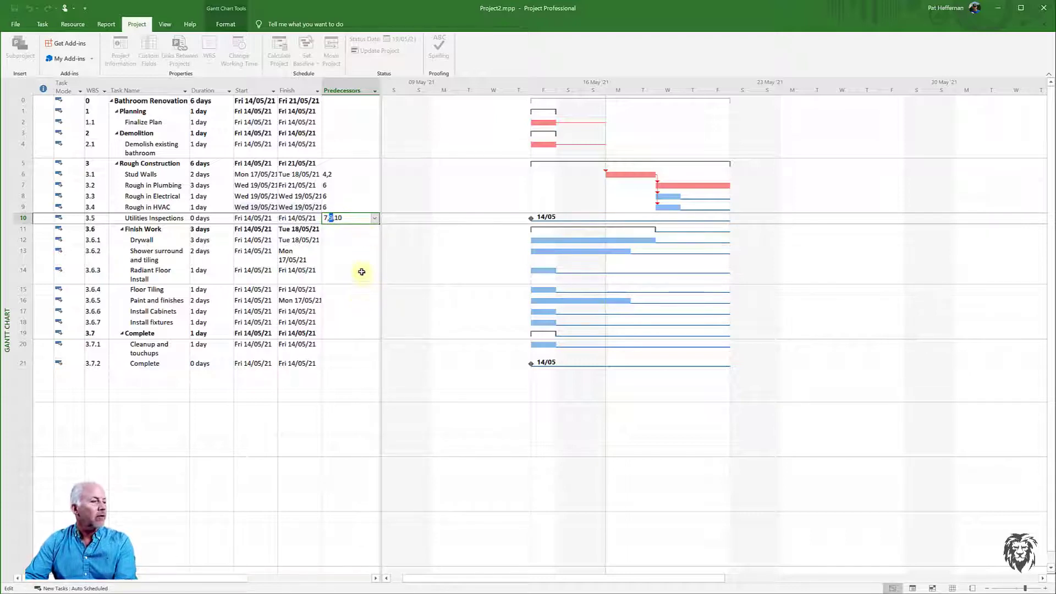
text(8)
double_click(339, 218)
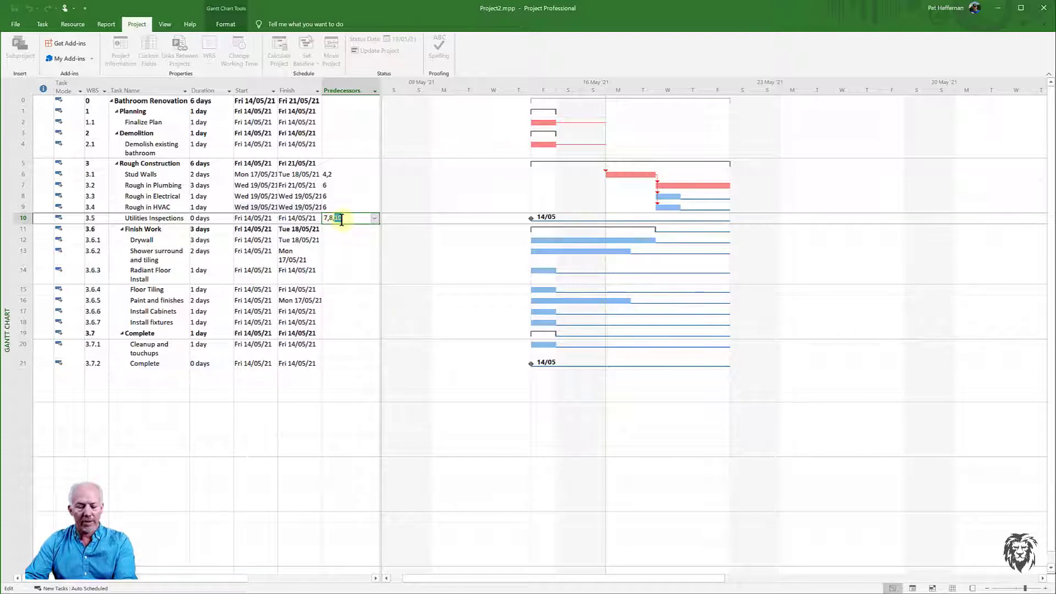
text(9)
click(345, 234)
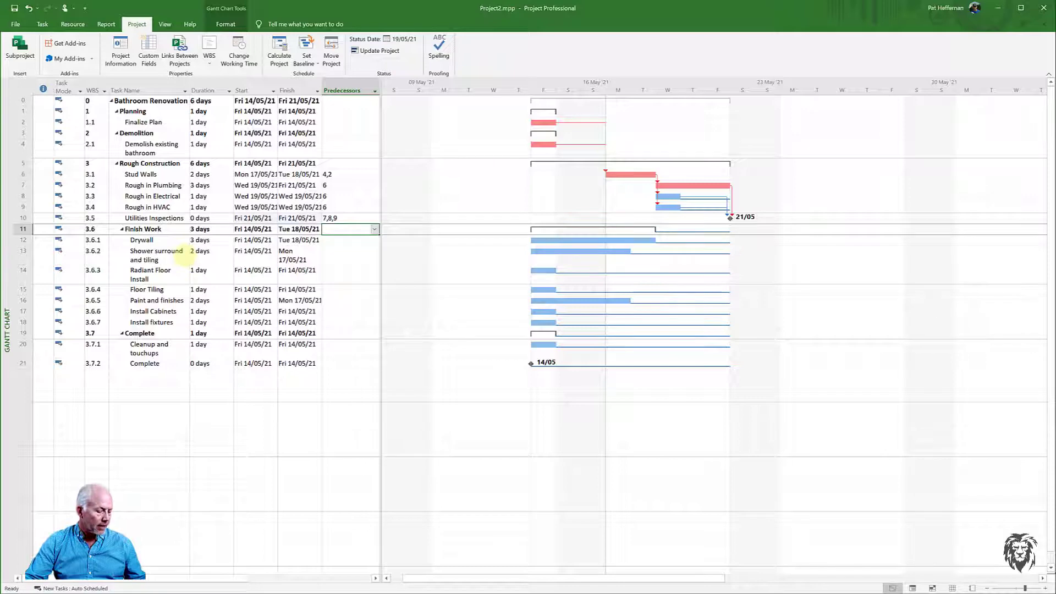
- Link the Finish Work subtasks from Drywall through Install fixtures in sequence
drag(203, 239, 207, 322)
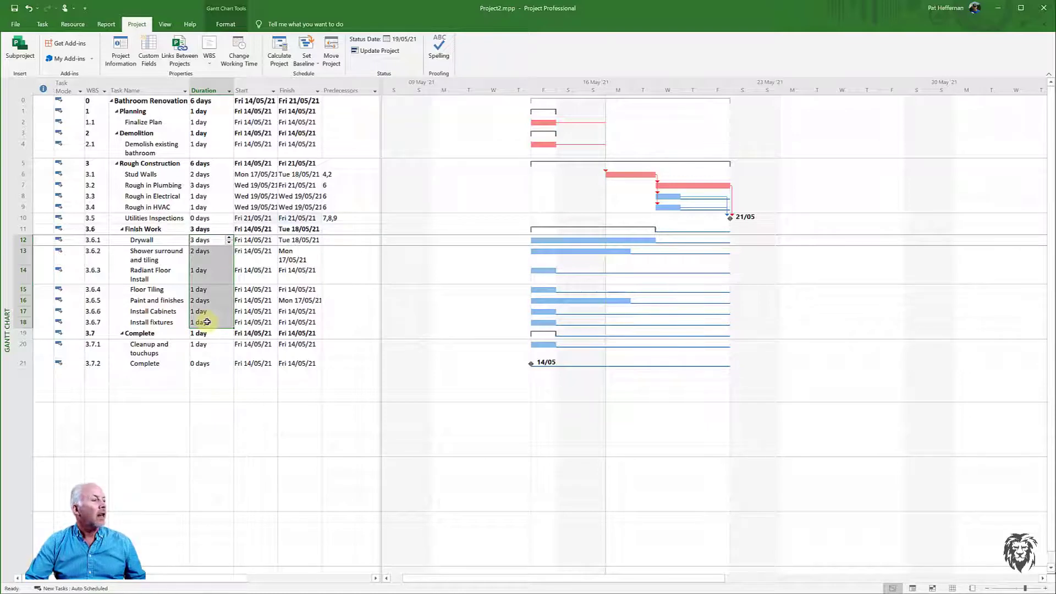
click(44, 25)
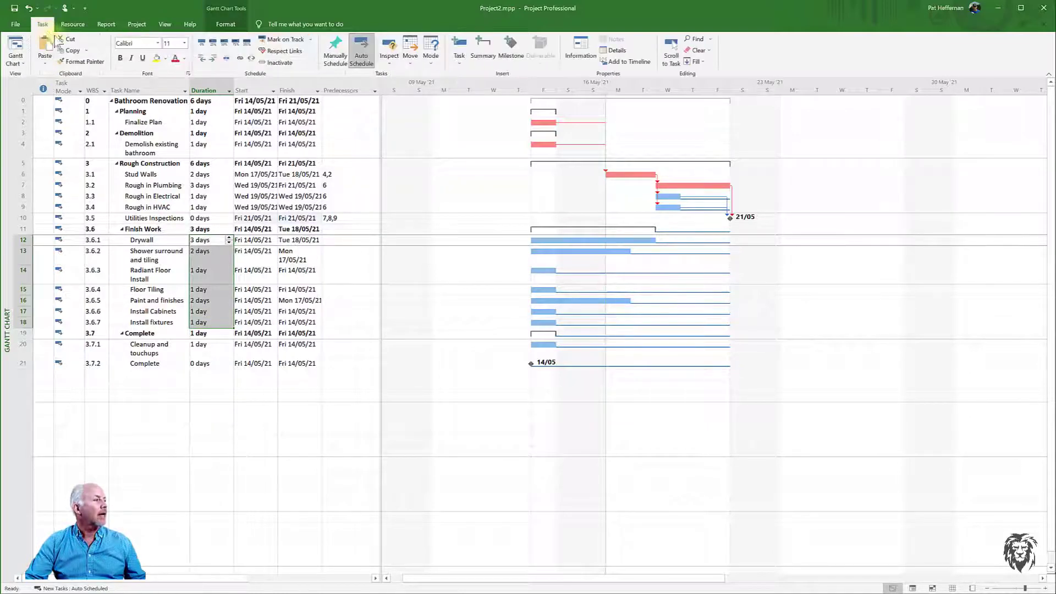
click(241, 58)
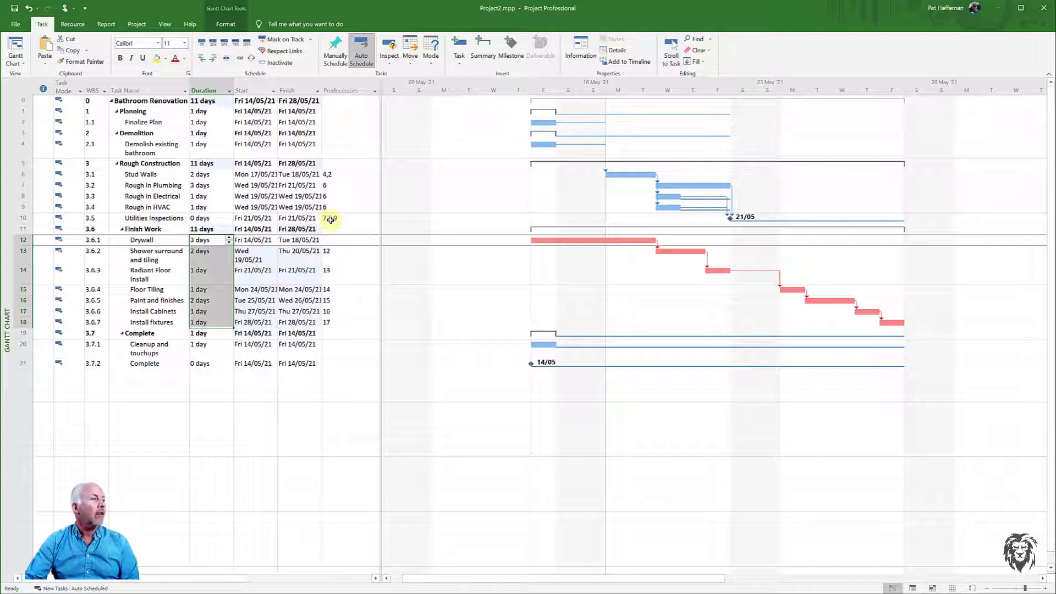
- Undo the Finish Work subtask links and enter 10 as Drywall's predecessor
click(27, 10)
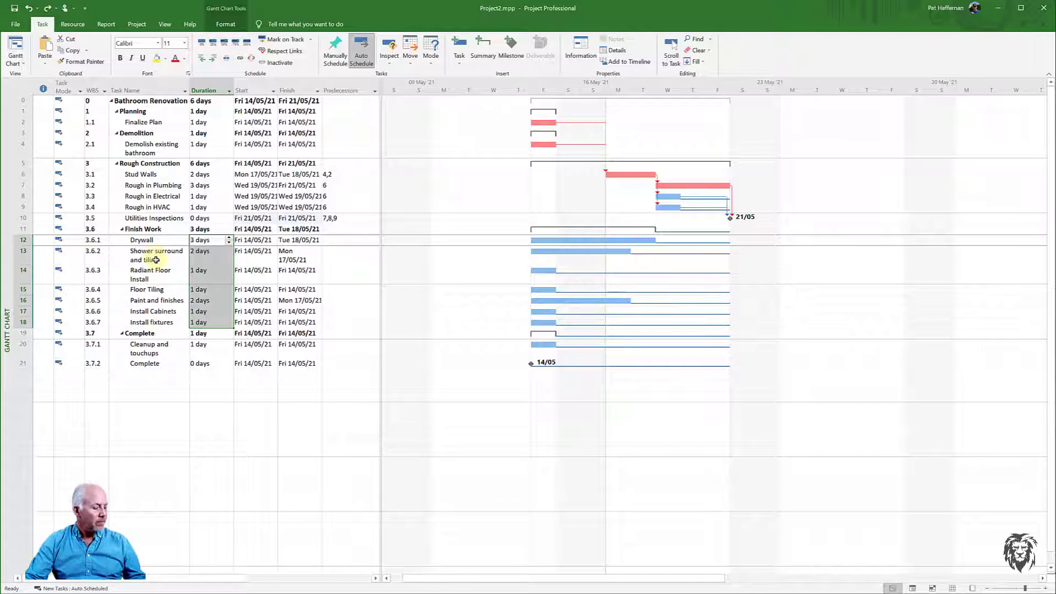
click(346, 241)
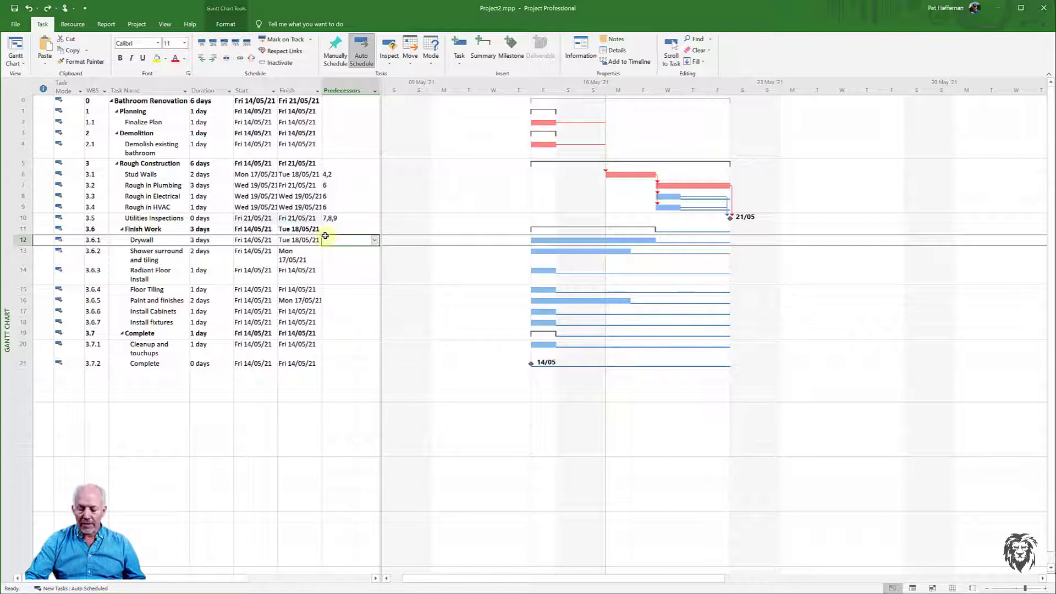
key(Return)
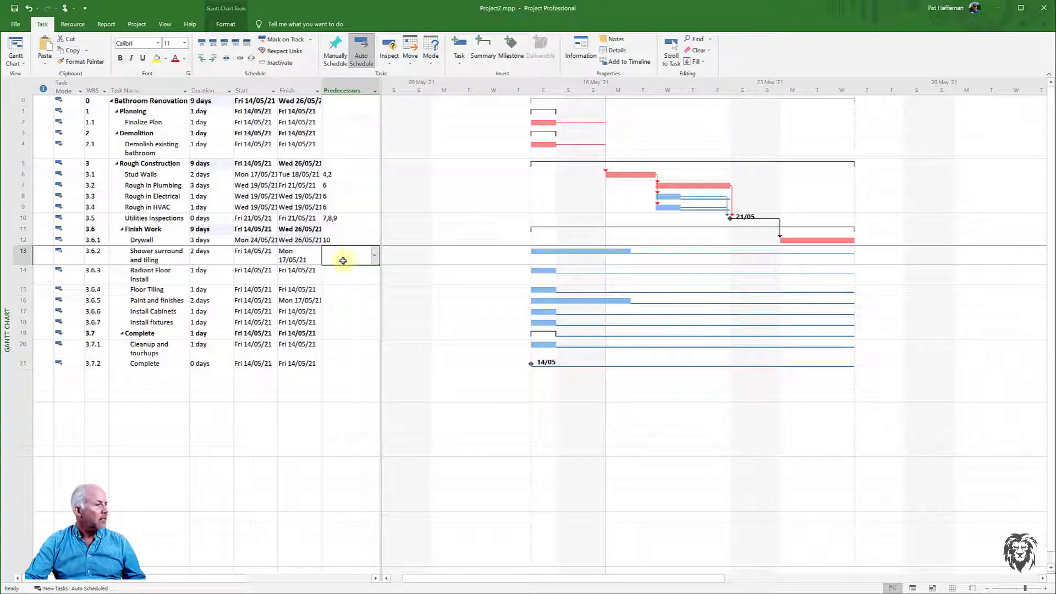
- Enter 12 as the predecessor of Shower surround and tiling
click(332, 260)
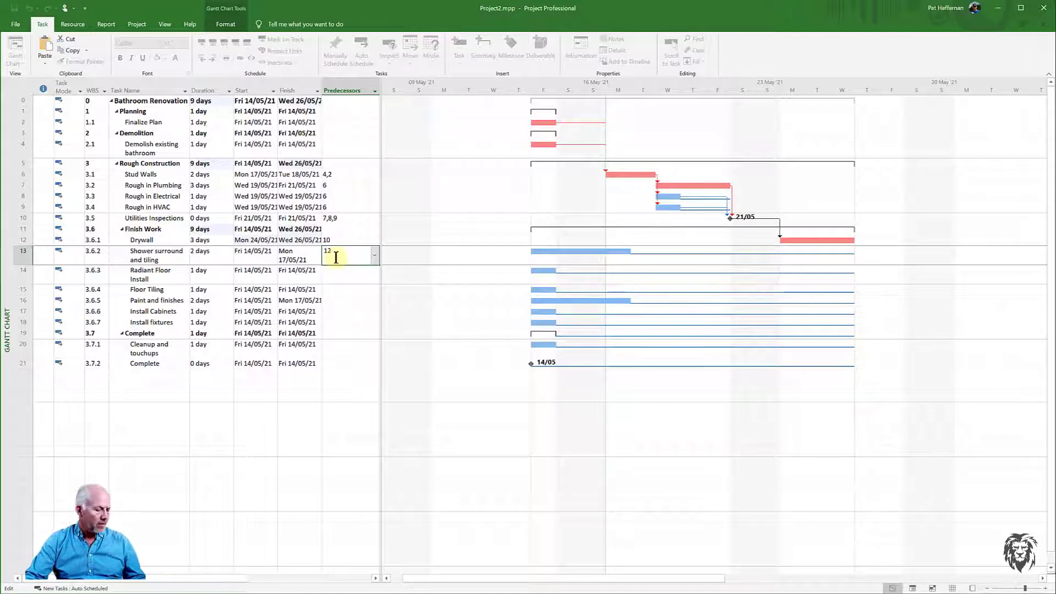
key(Return)
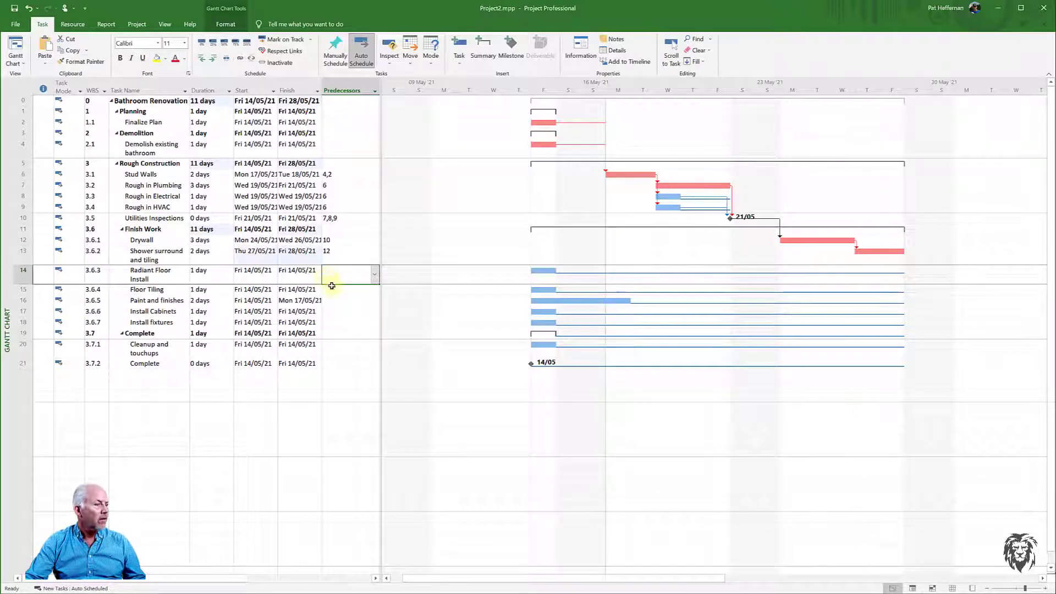
click(333, 277)
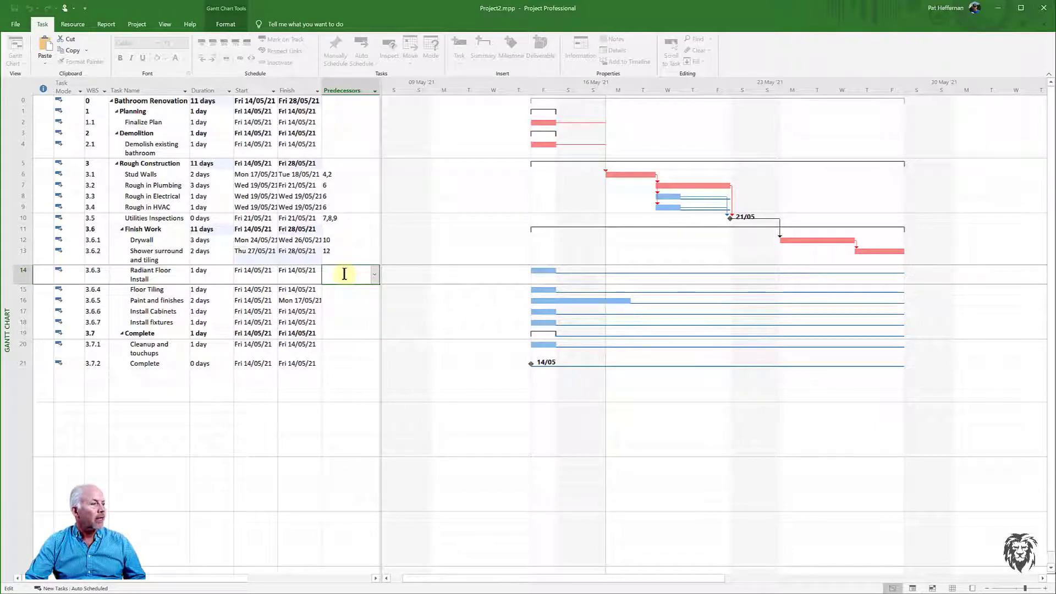
- Copy the Utilities Inspections predecessors 7,8,9 and paste them into Radiant Floor Install's Predecessors cell
click(333, 218)
right_click(342, 220)
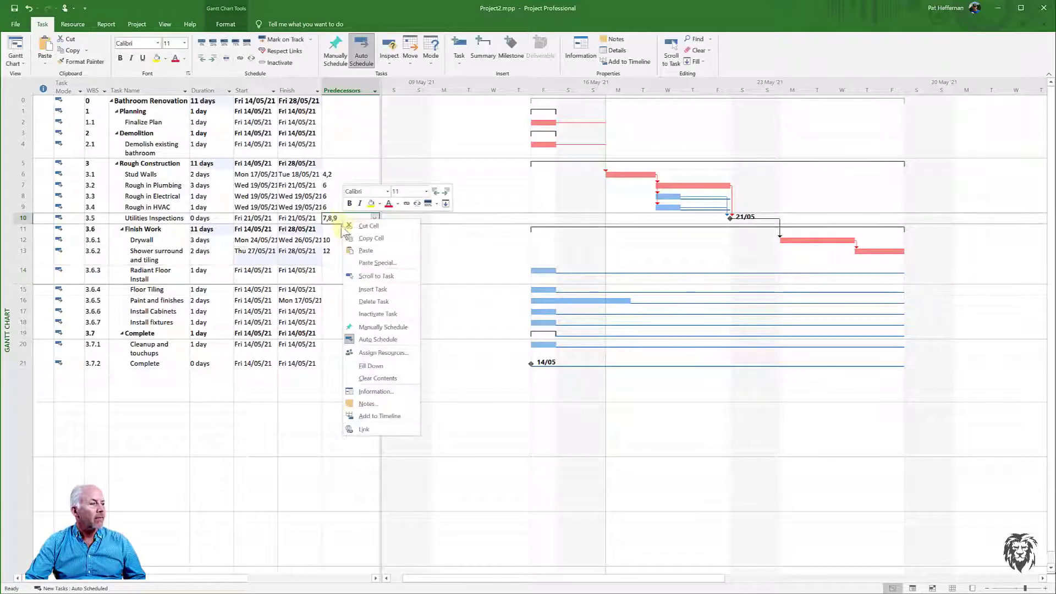
click(370, 238)
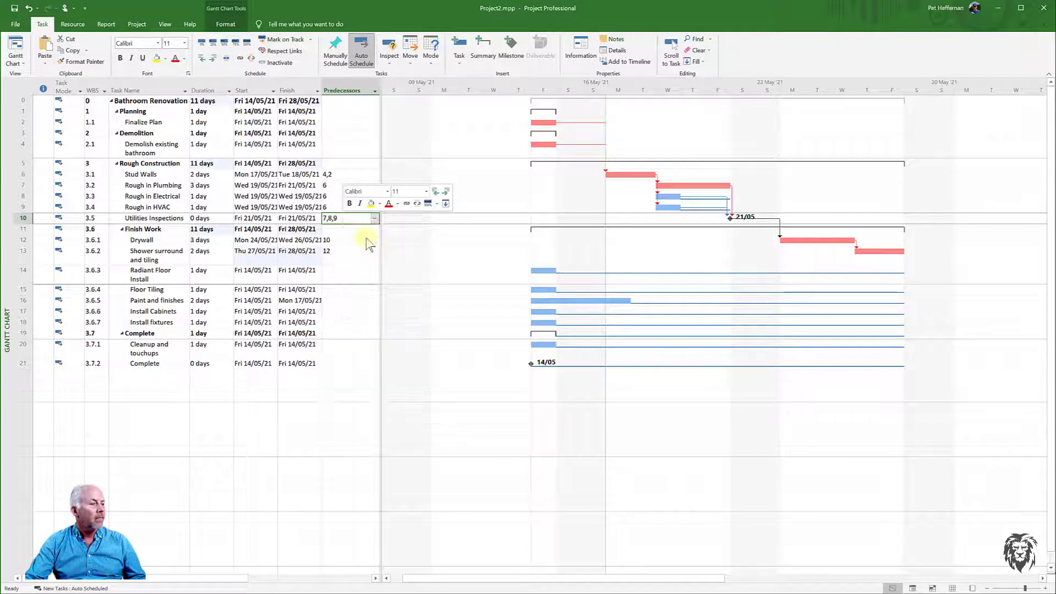
click(333, 274)
right_click(339, 270)
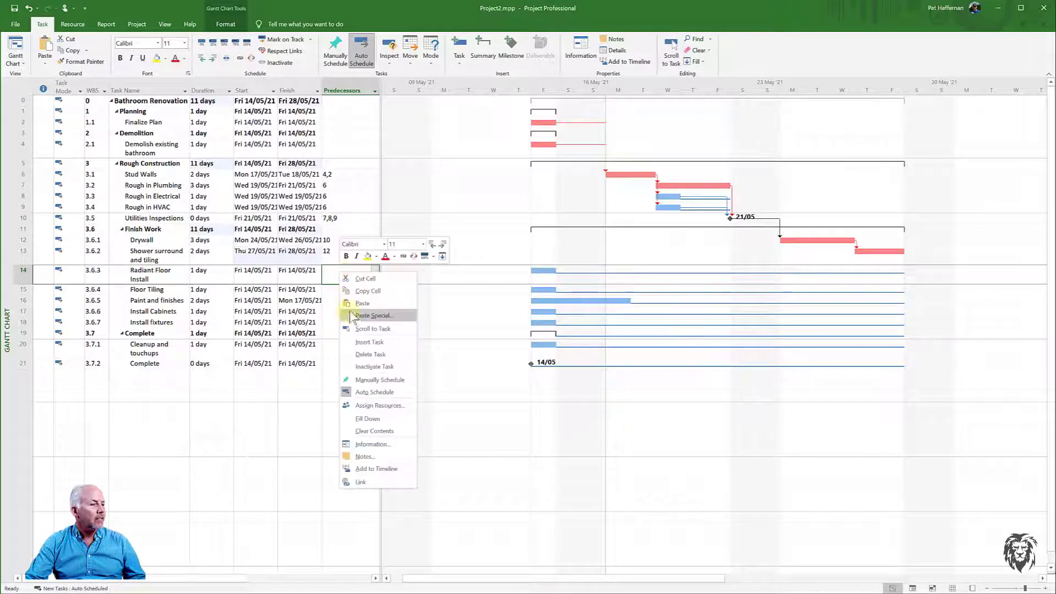
click(349, 303)
click(341, 300)
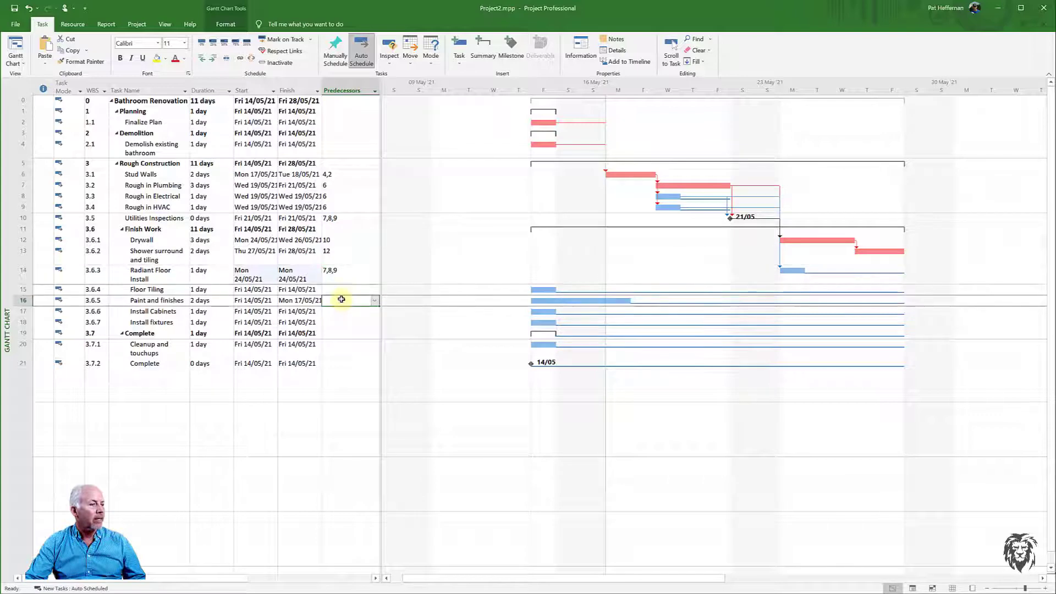
- Set Floor Tiling's predecessor to 14 and Paint and finishes' predecessors to 12,15
click(346, 289)
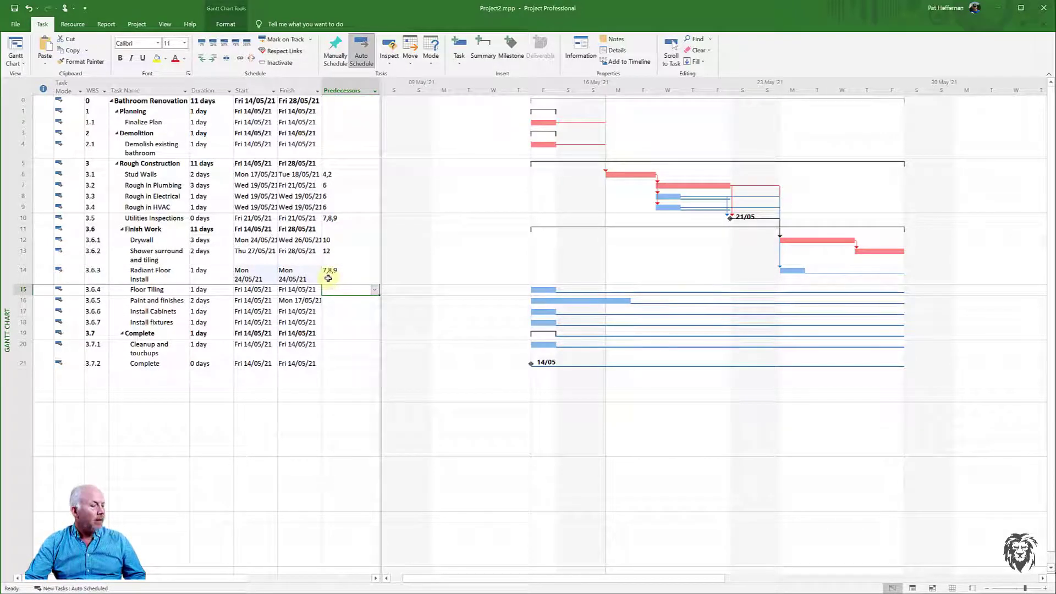
text(14)
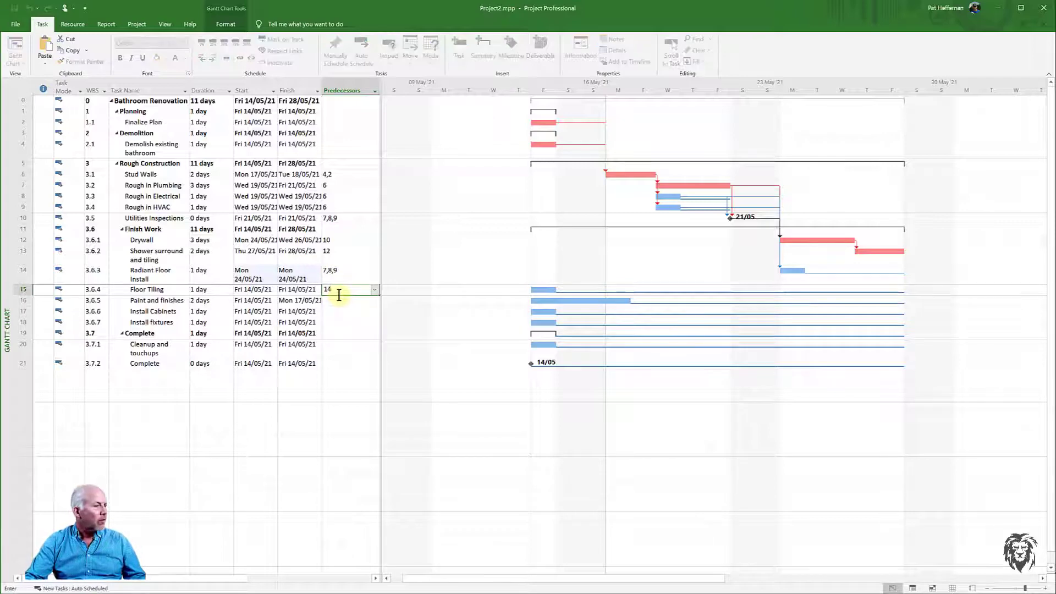
key(Return)
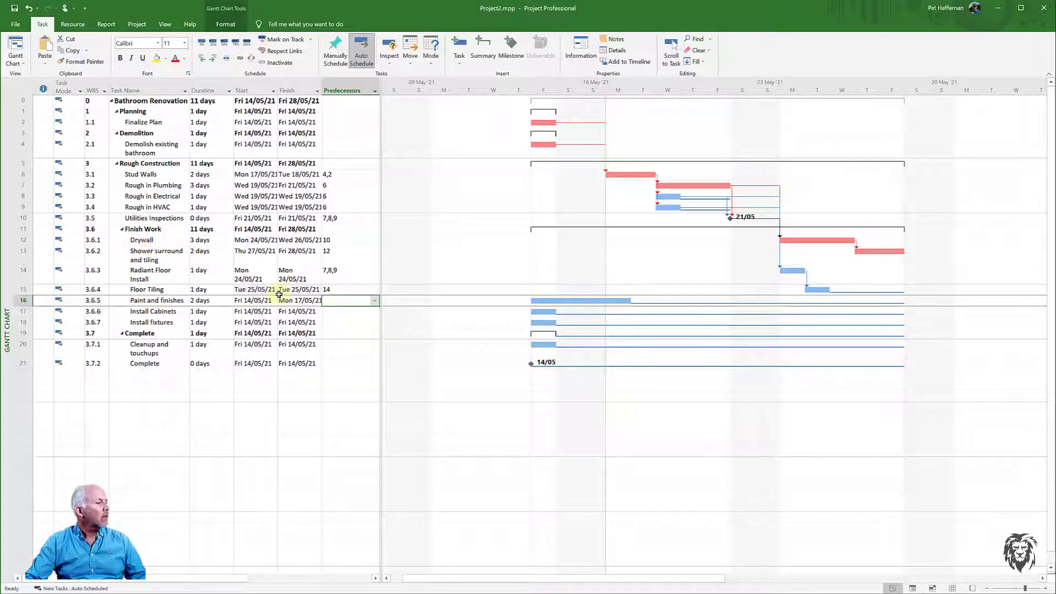
text(2)
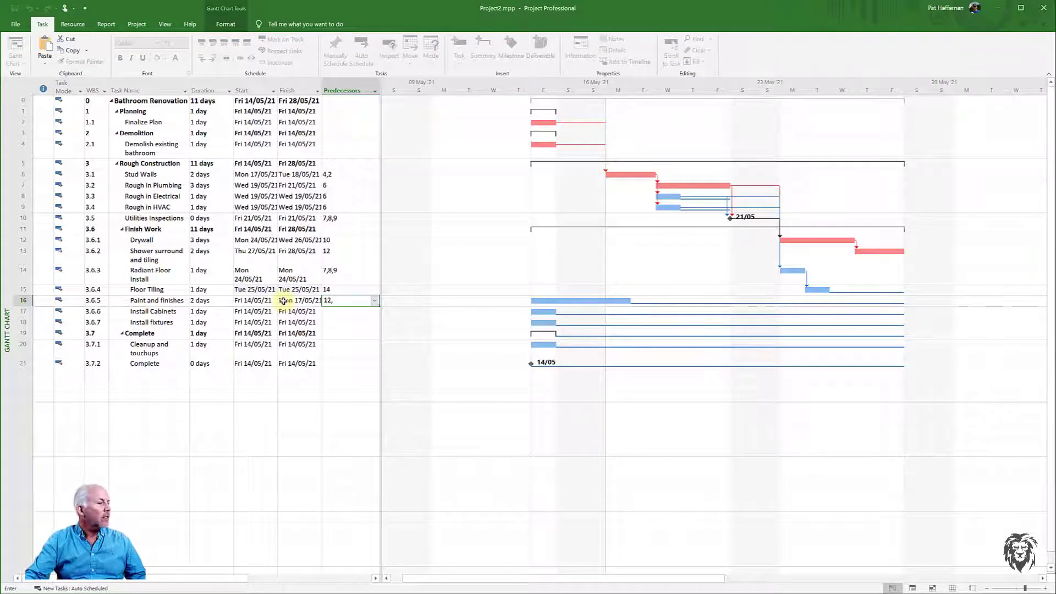
text(,)
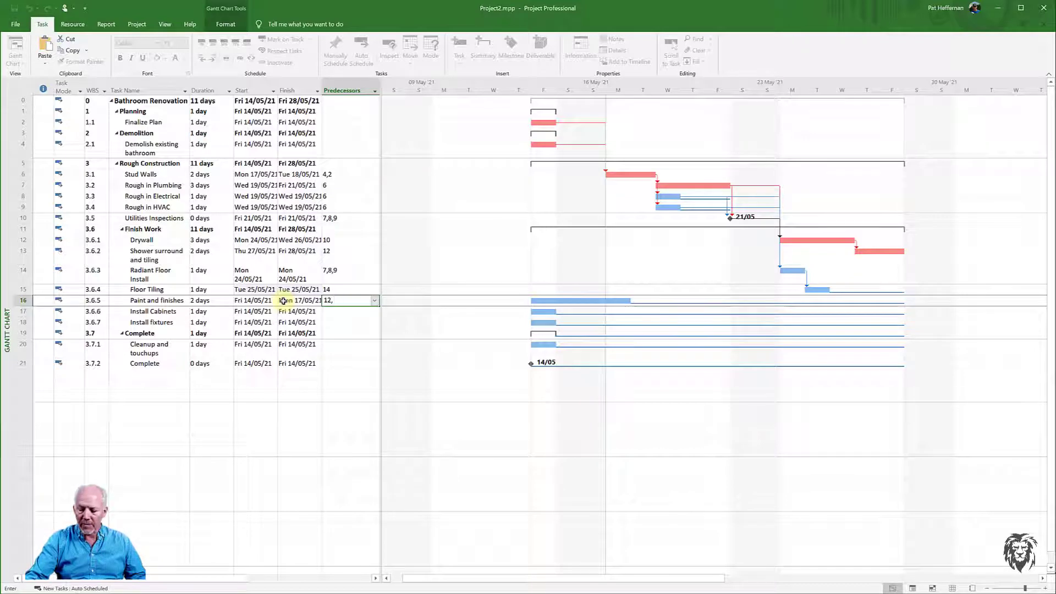
text(15)
key(Return)
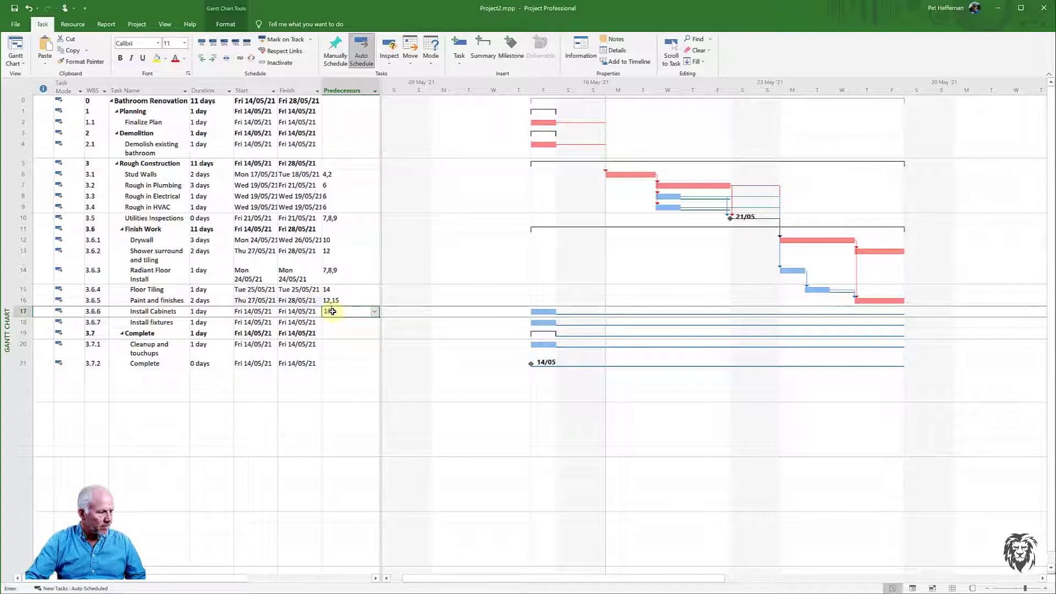
- Set Install Cabinets' predecessor to 16 and Install fixtures' predecessors to 16, 17
text(16)
key(Return)
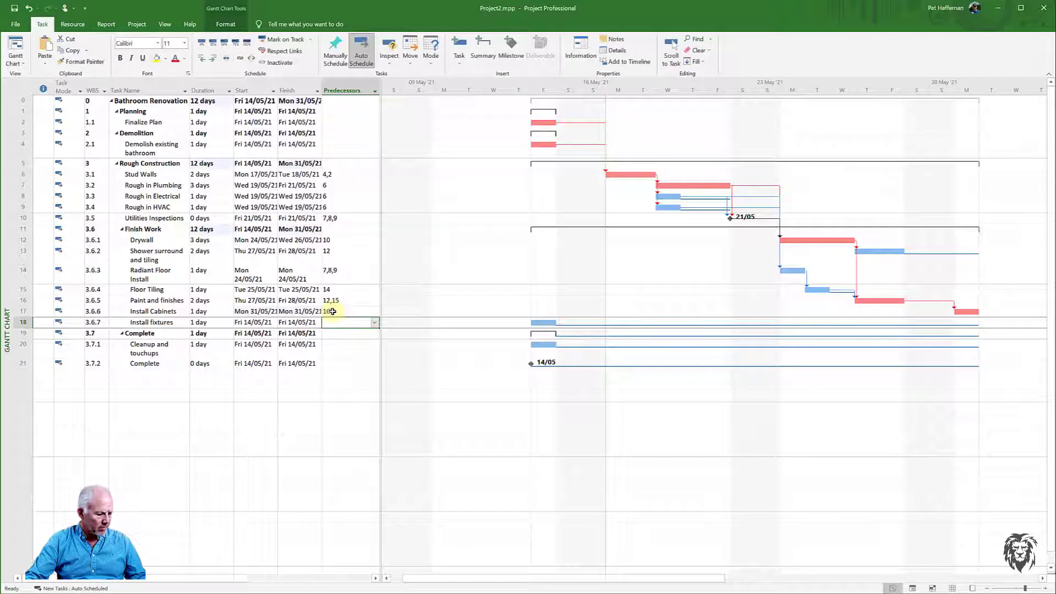
text(16)
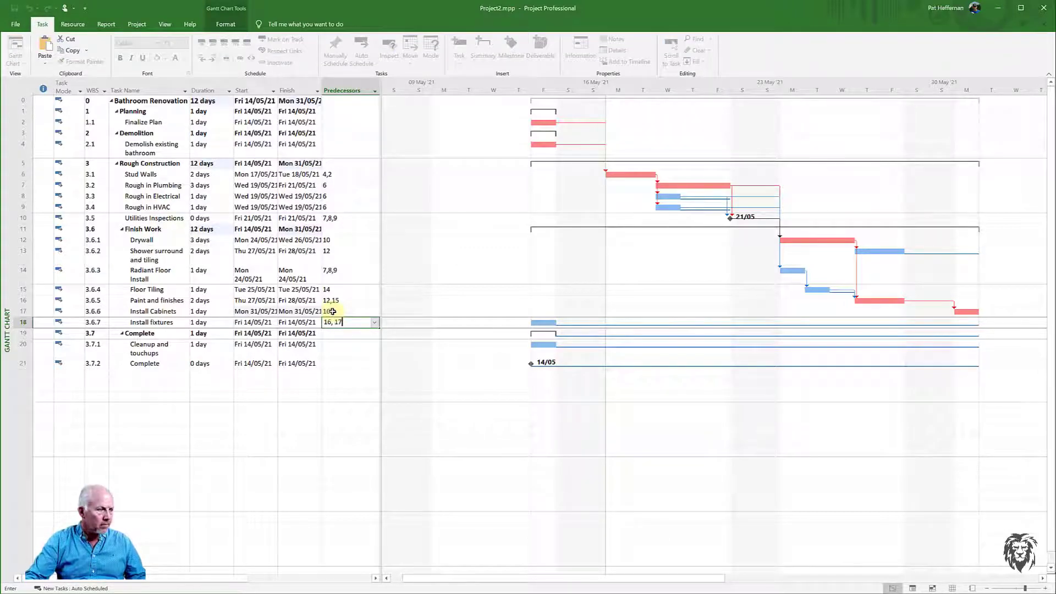
text(, 17)
key(Return)
- Set Cleanup and touchups' predecessor to 18 and Complete's predecessor to 20
click(335, 348)
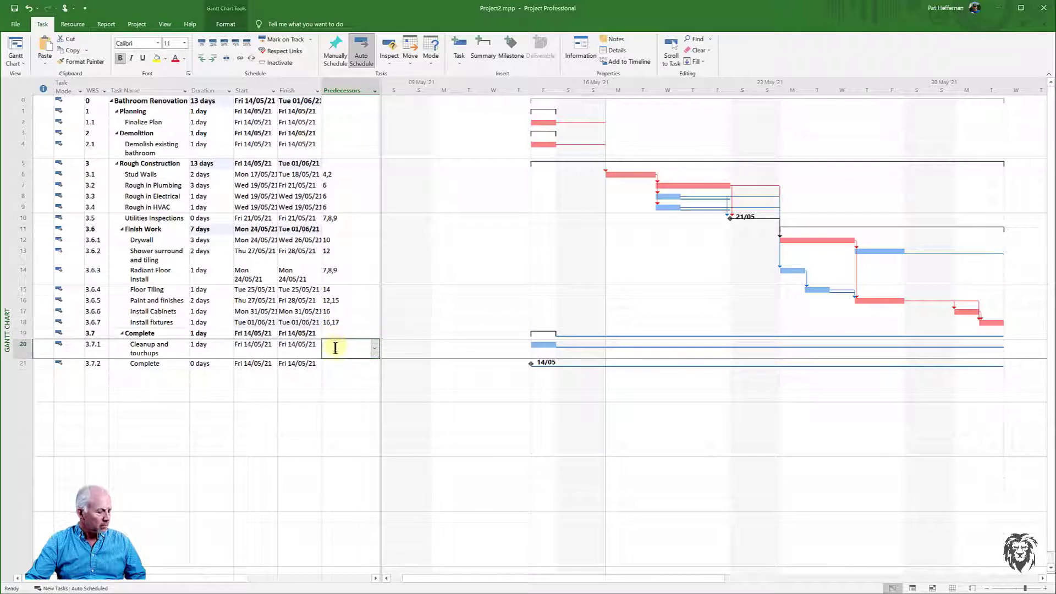
text(18)
click(330, 363)
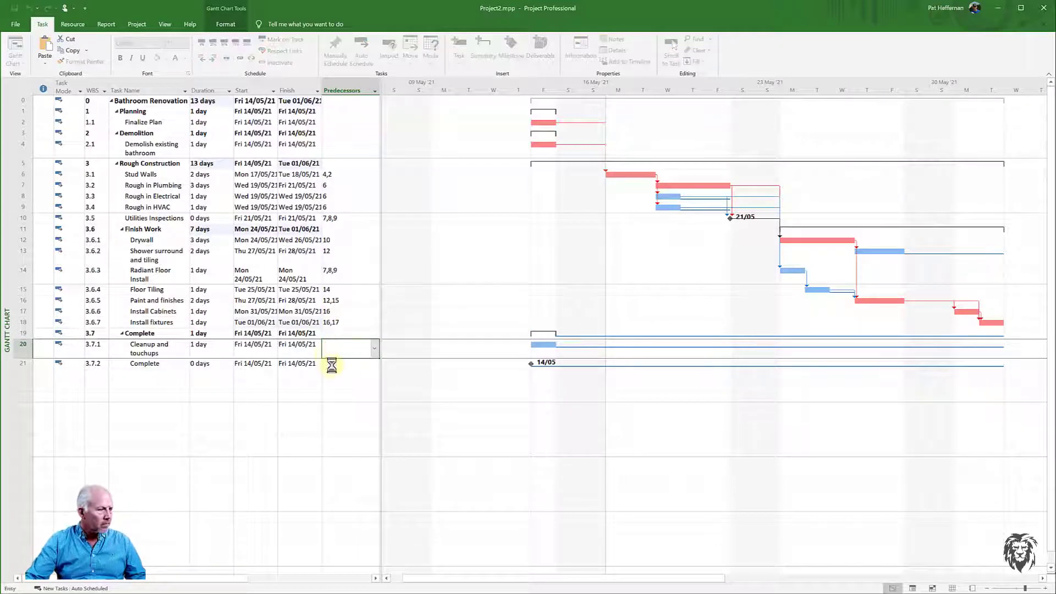
text(20)
key(Return)
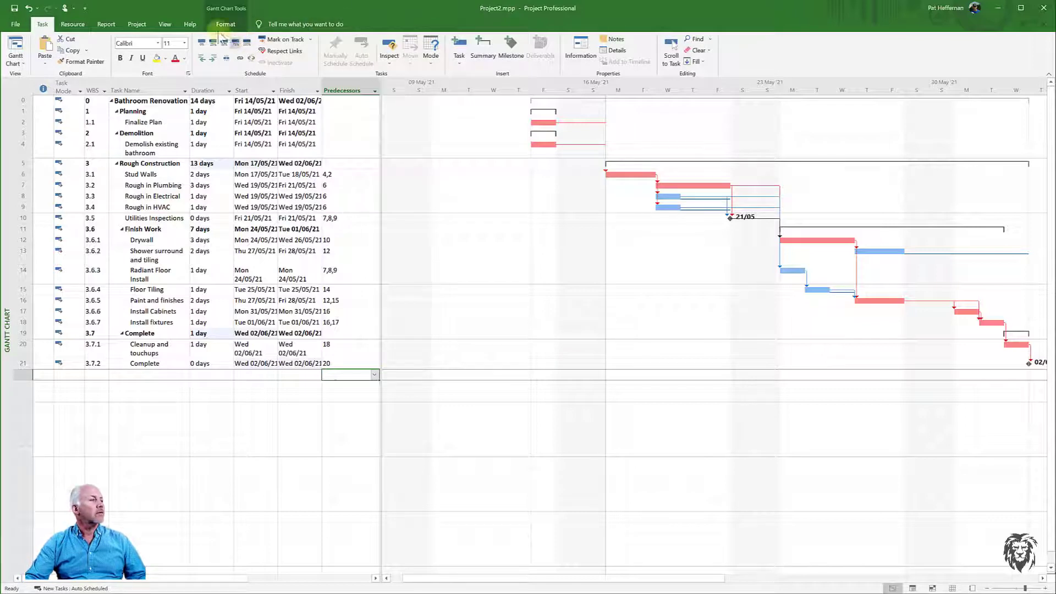
- Open the task details form for Stud Walls showing its predecessors and successors
click(166, 25)
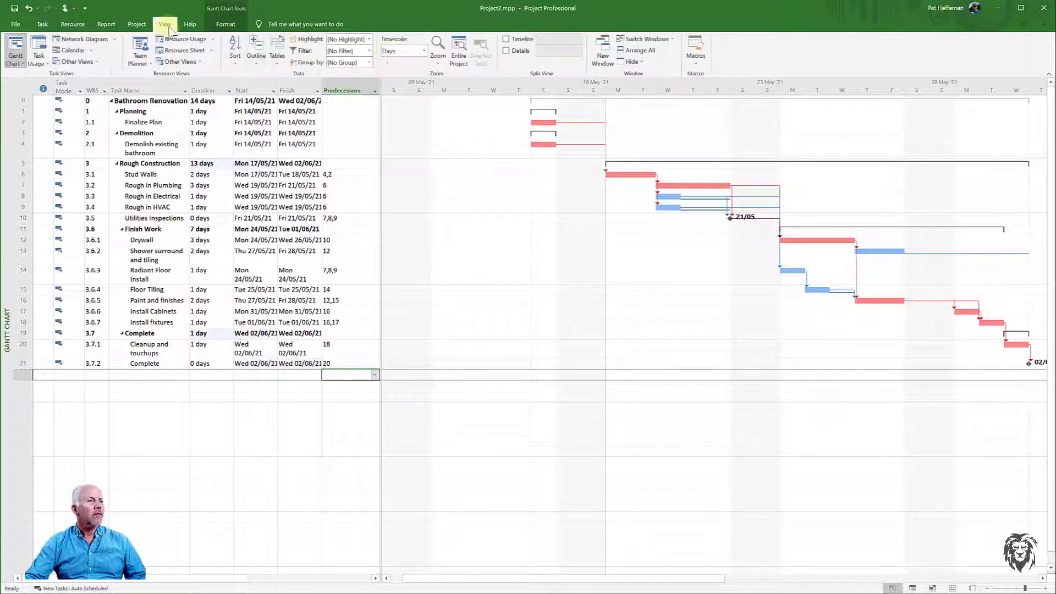
click(458, 49)
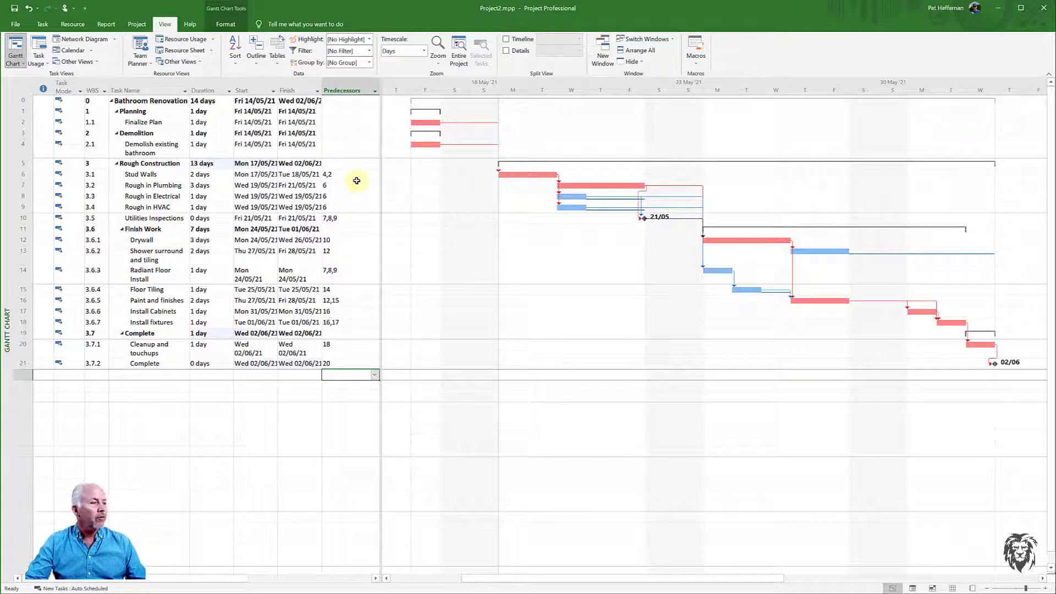
click(164, 173)
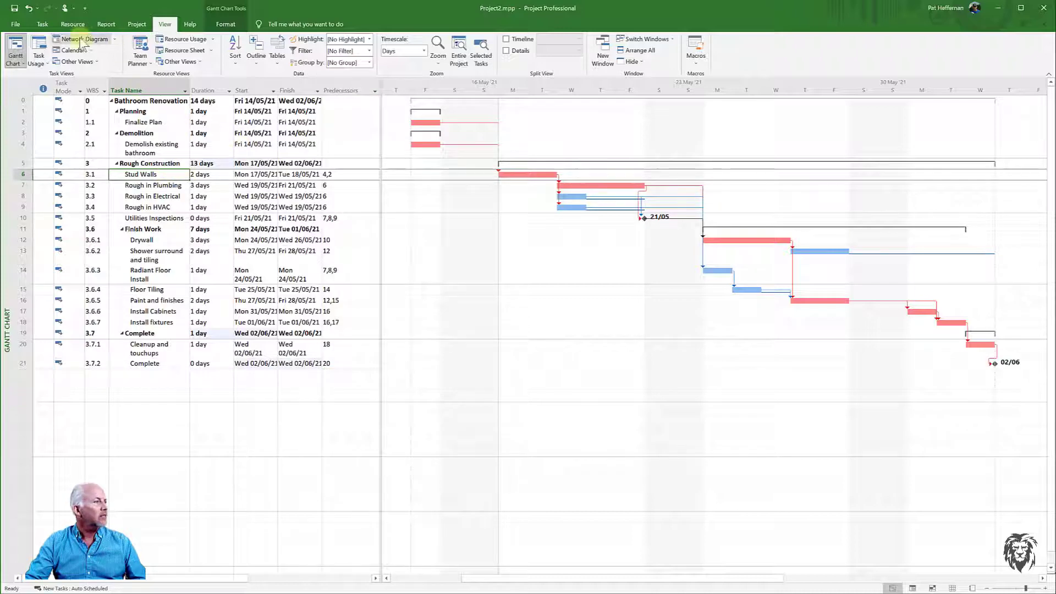
click(51, 25)
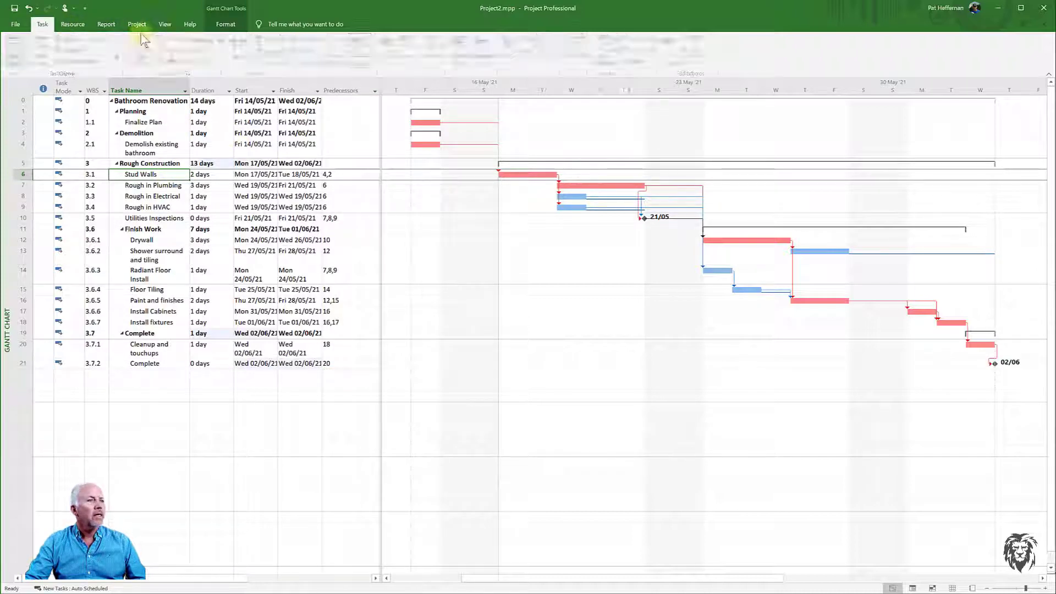
click(615, 51)
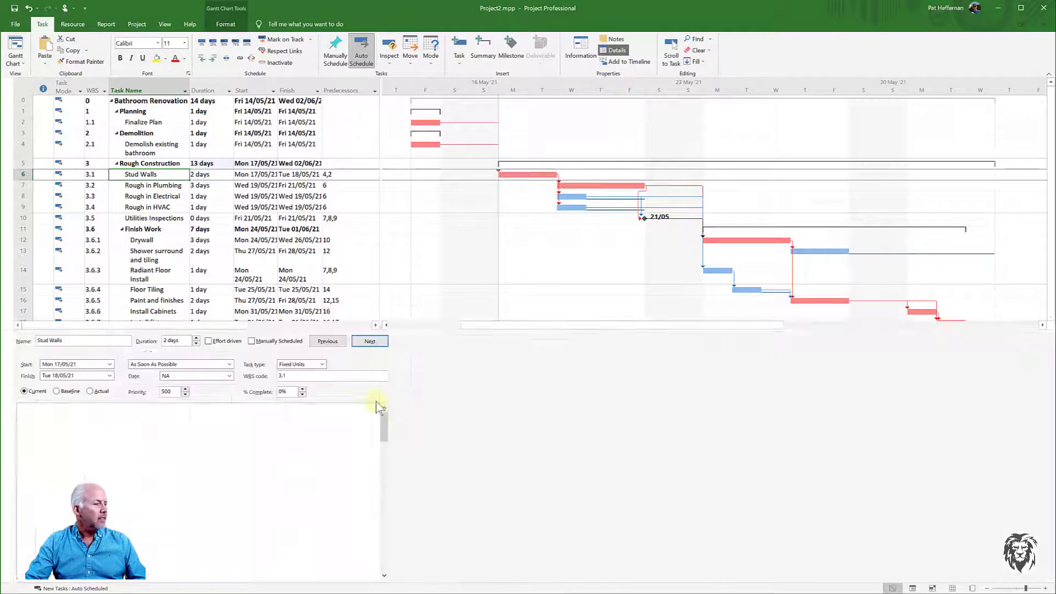
right_click(463, 367)
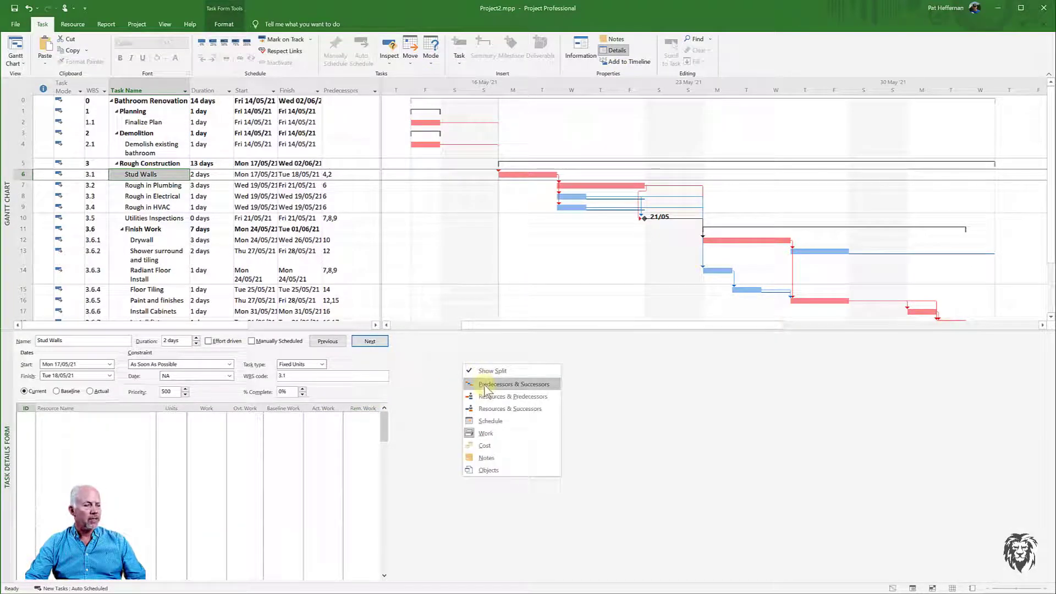
click(485, 384)
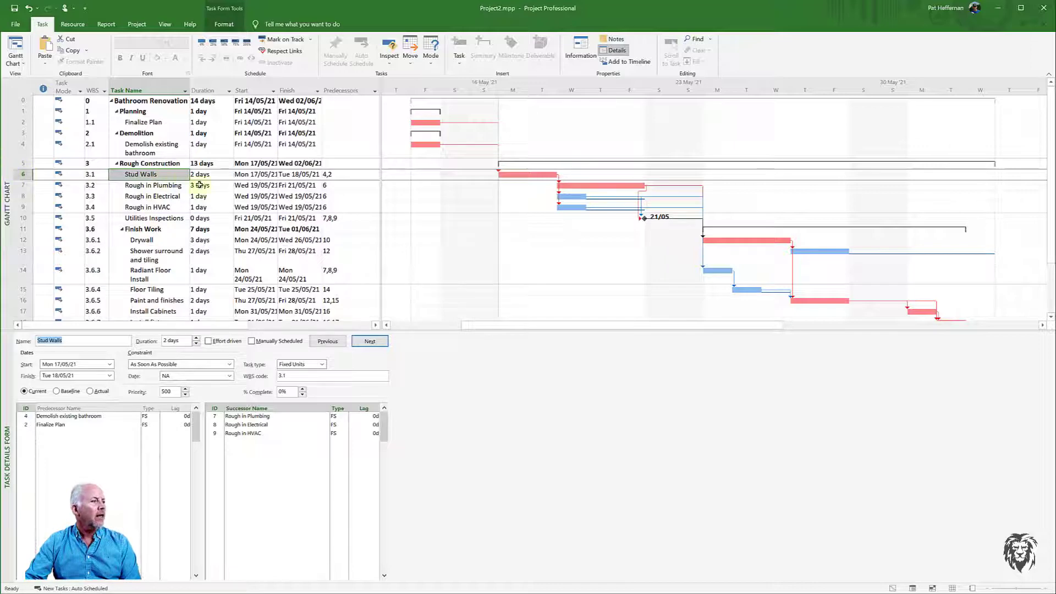
- Change the Stud Walls link to Demolish existing bathroom to finish-to-finish (FF)
click(146, 416)
click(155, 416)
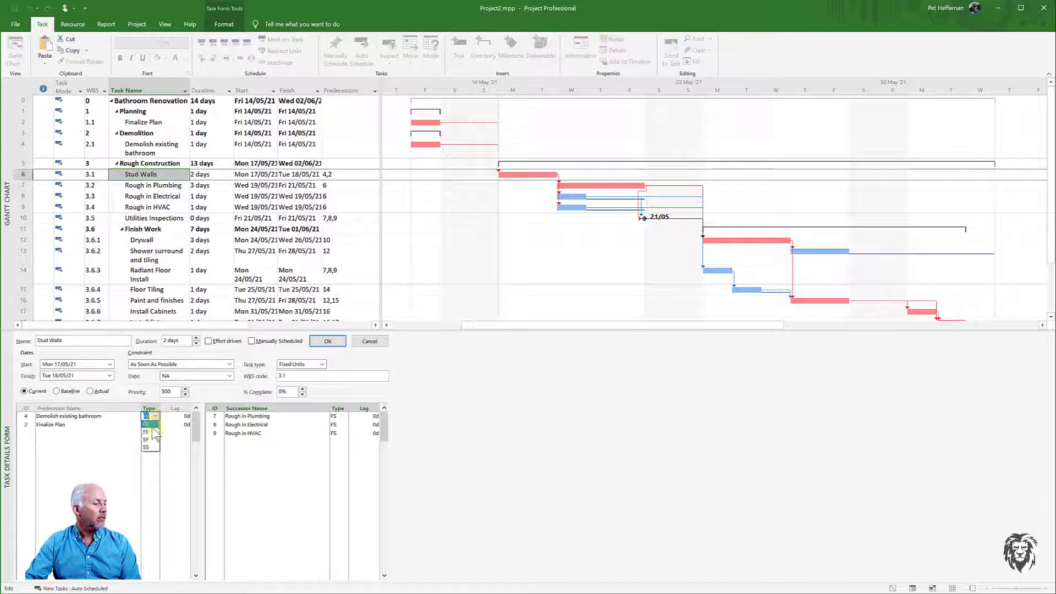
click(146, 424)
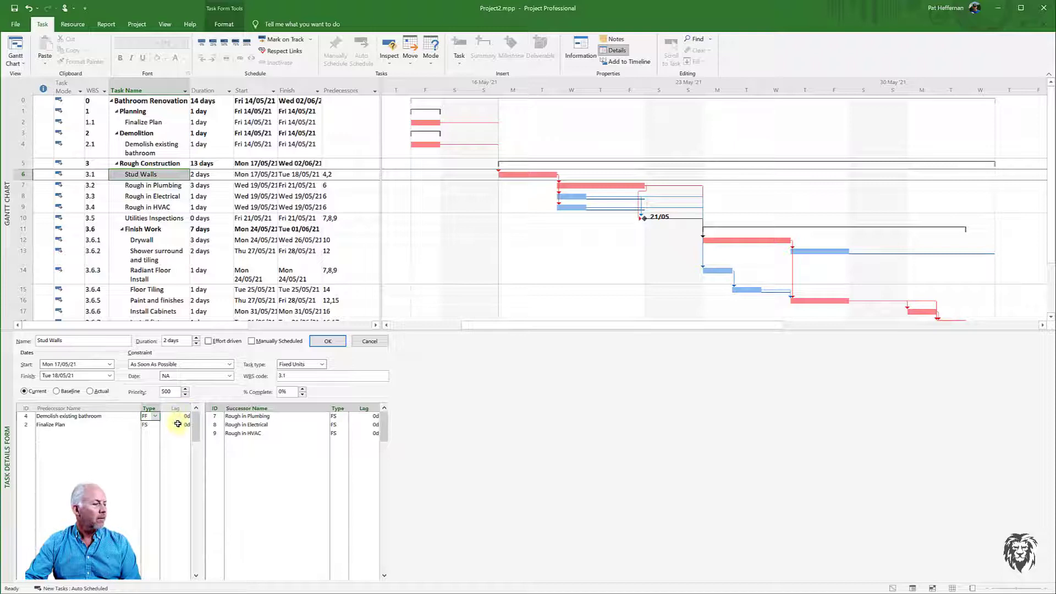
click(326, 341)
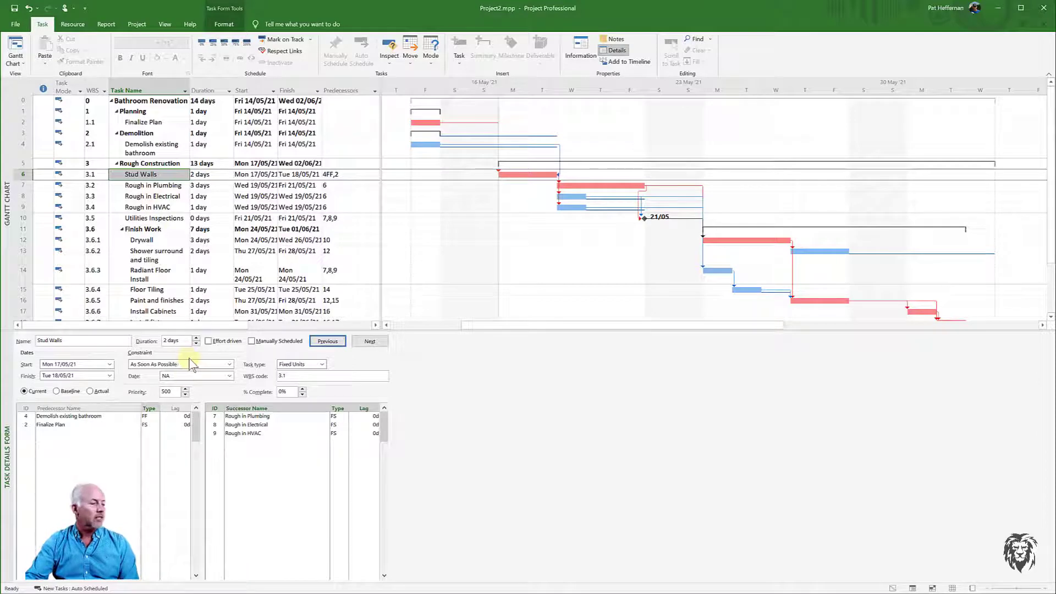
- Change the Stud Walls link to Demolish existing bathroom to start-to-start (SS)
click(147, 419)
click(154, 416)
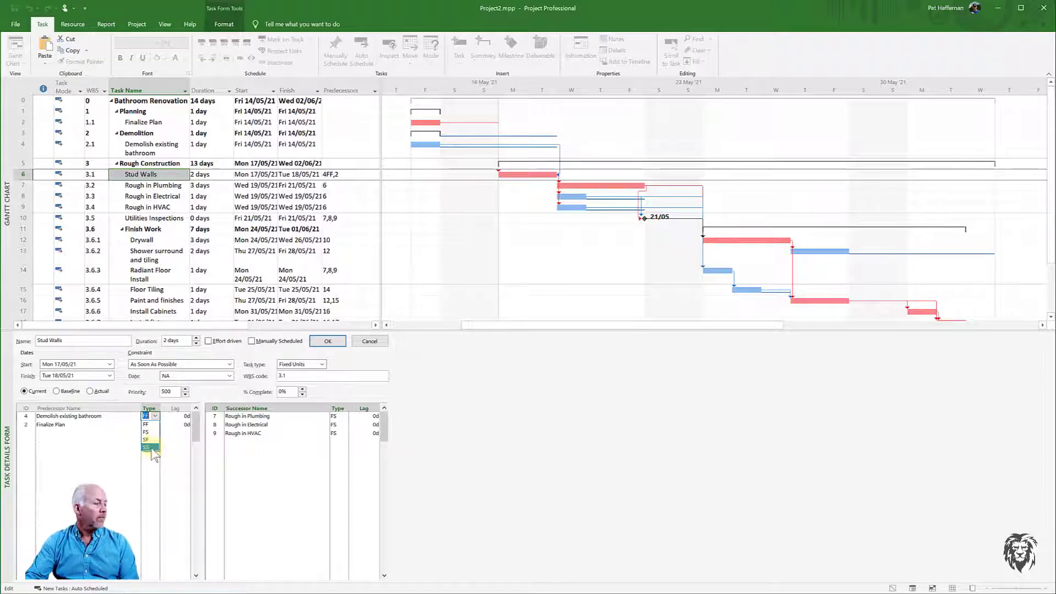
click(156, 446)
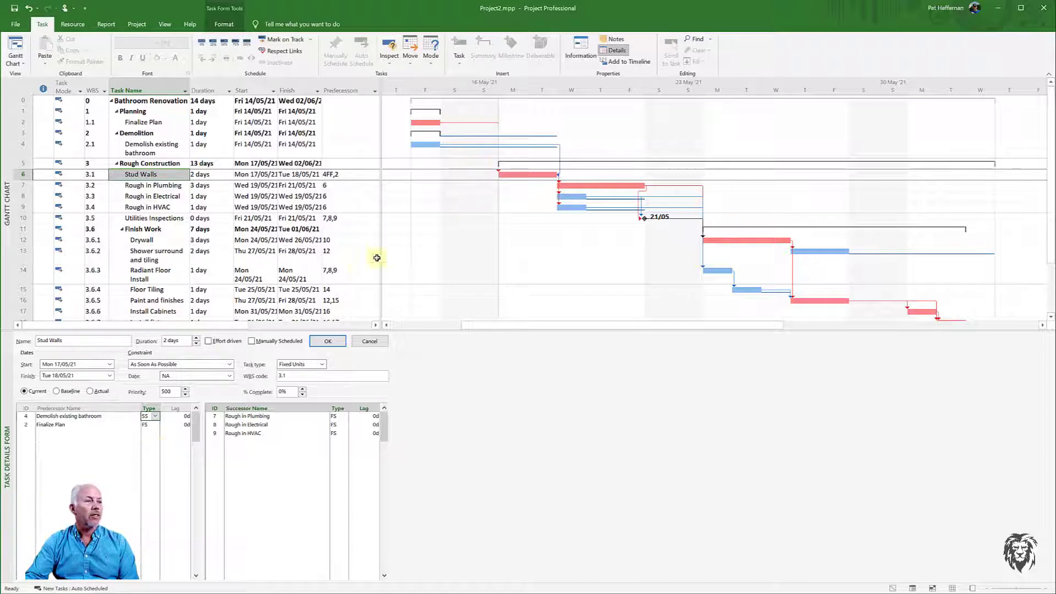
click(333, 341)
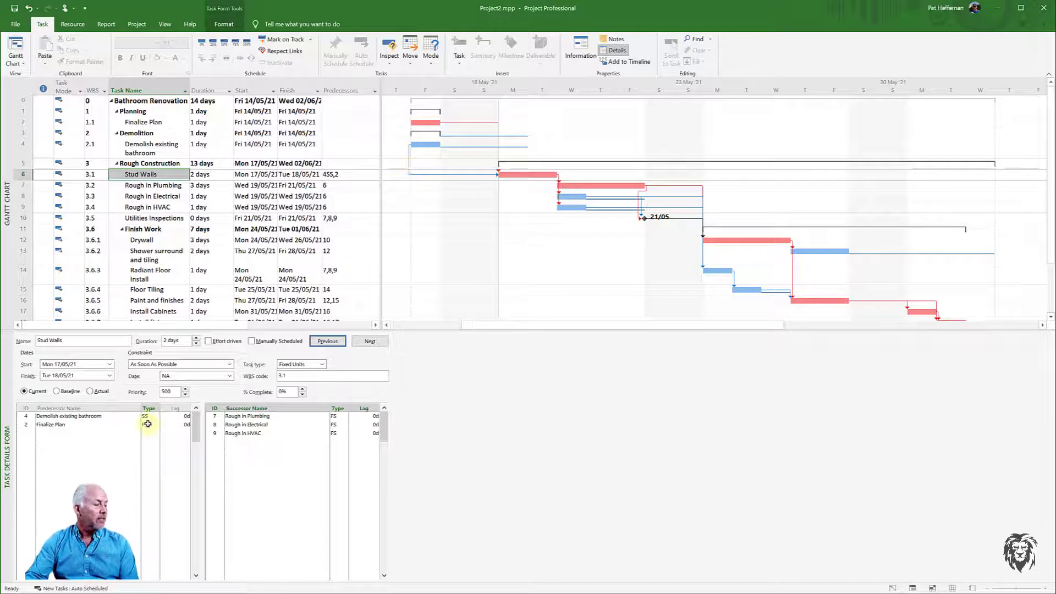
- Set a 3-day lag on Stud Walls' start-to-start link to Demolish existing bathroom
click(185, 417)
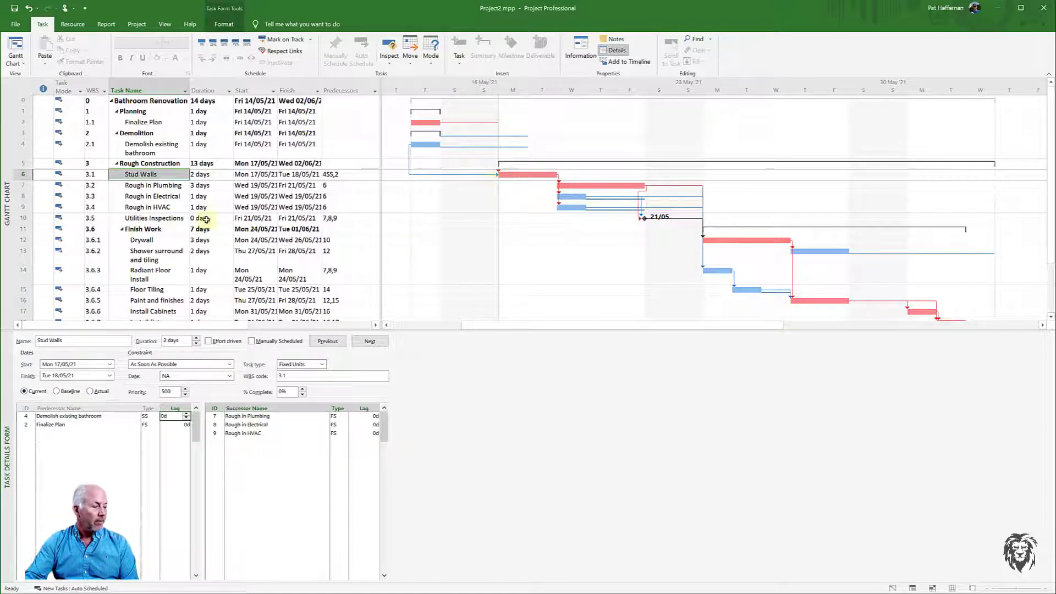
click(186, 414)
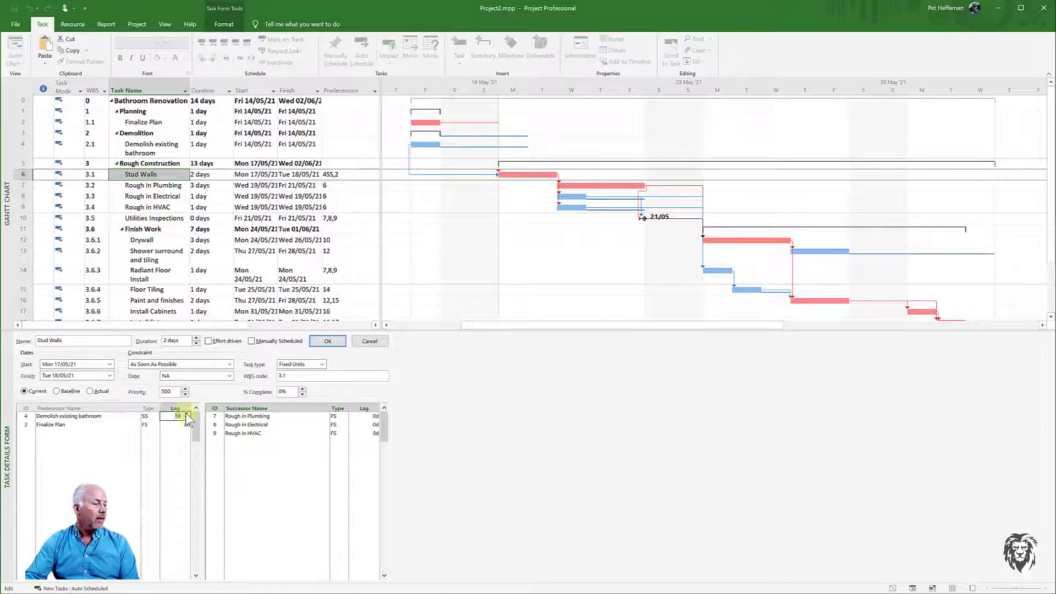
click(186, 414)
click(186, 414)
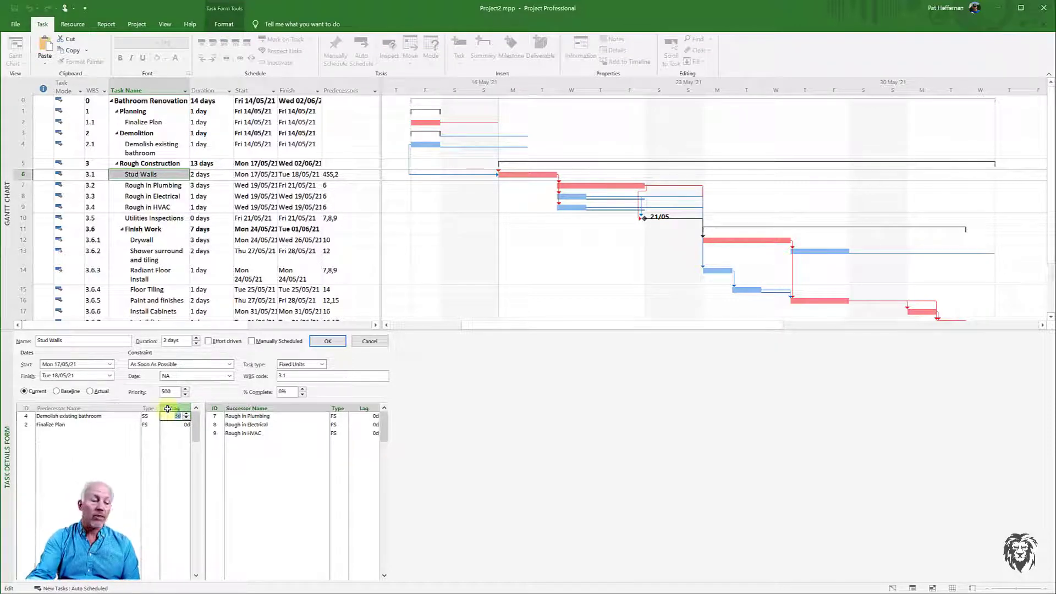
click(330, 341)
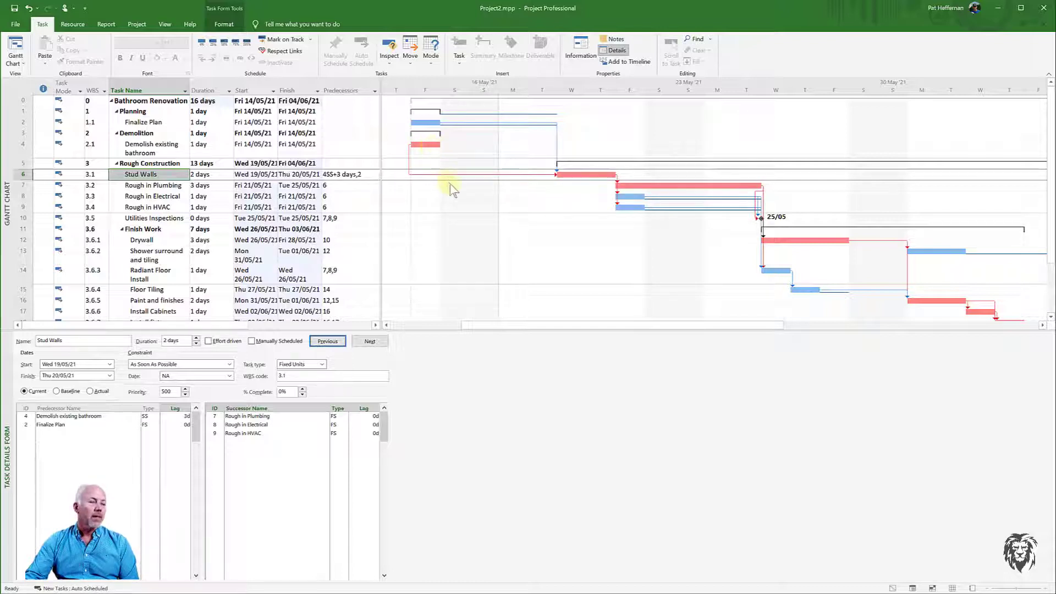
- Change the lag on Stud Walls' link to Demolish existing bathroom to -2 days
click(187, 418)
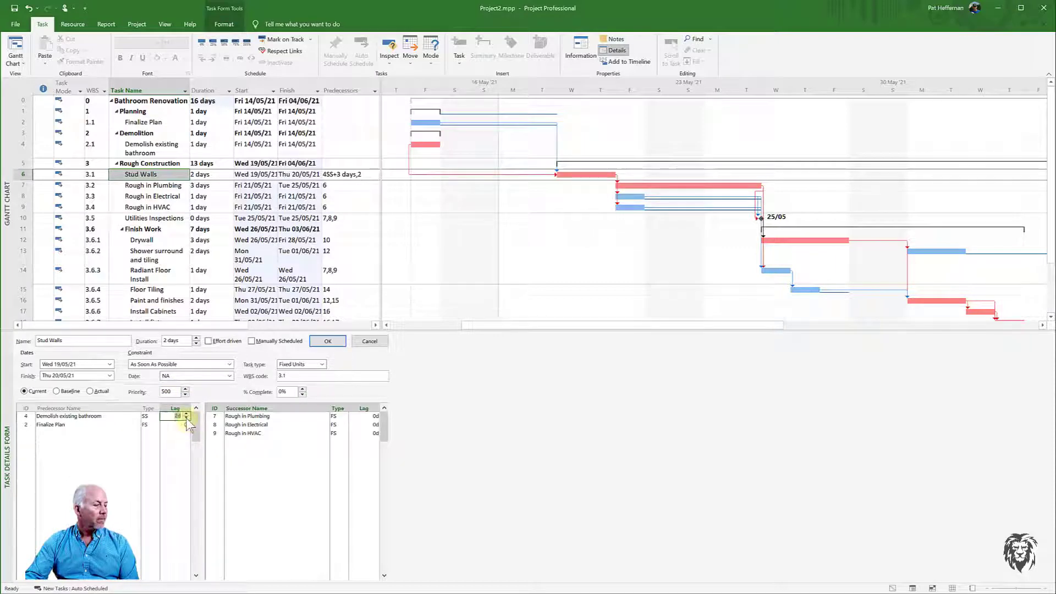
click(186, 415)
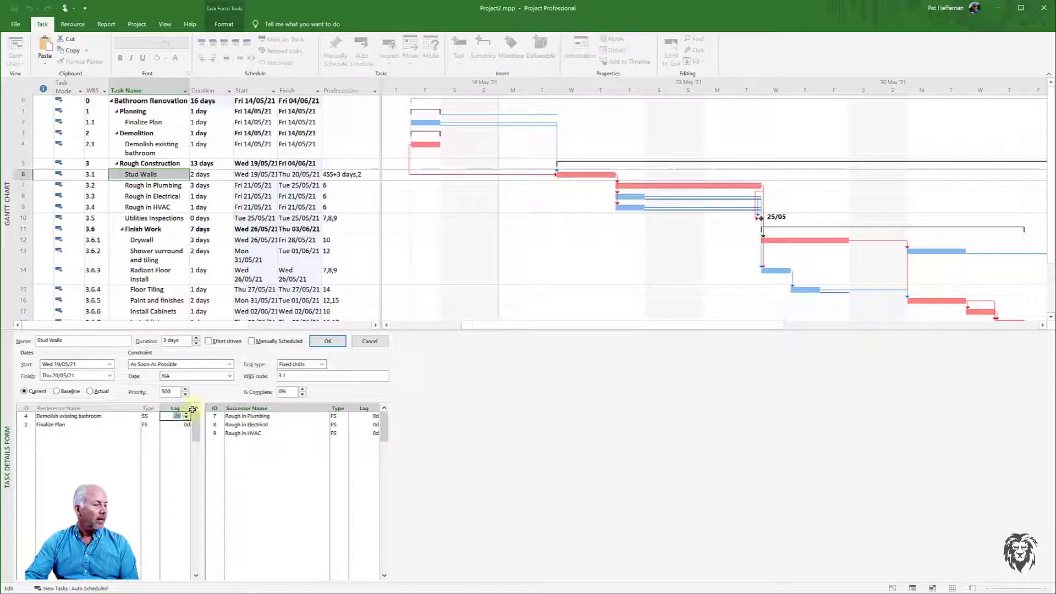
text(3d)
click(328, 342)
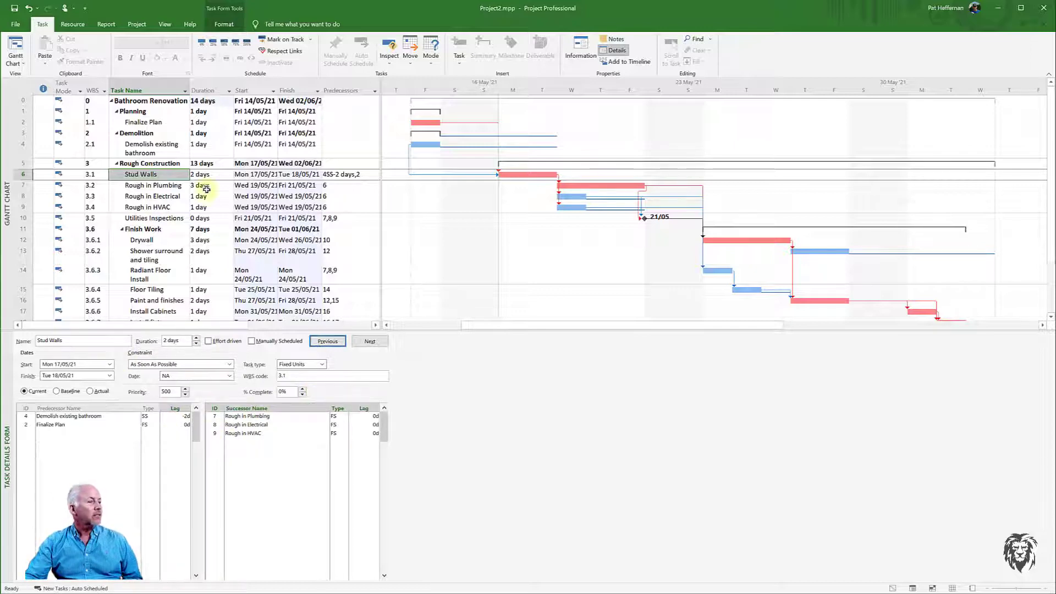
- Open Rough in Plumbing's task information to review its predecessors, and close it
double_click(165, 189)
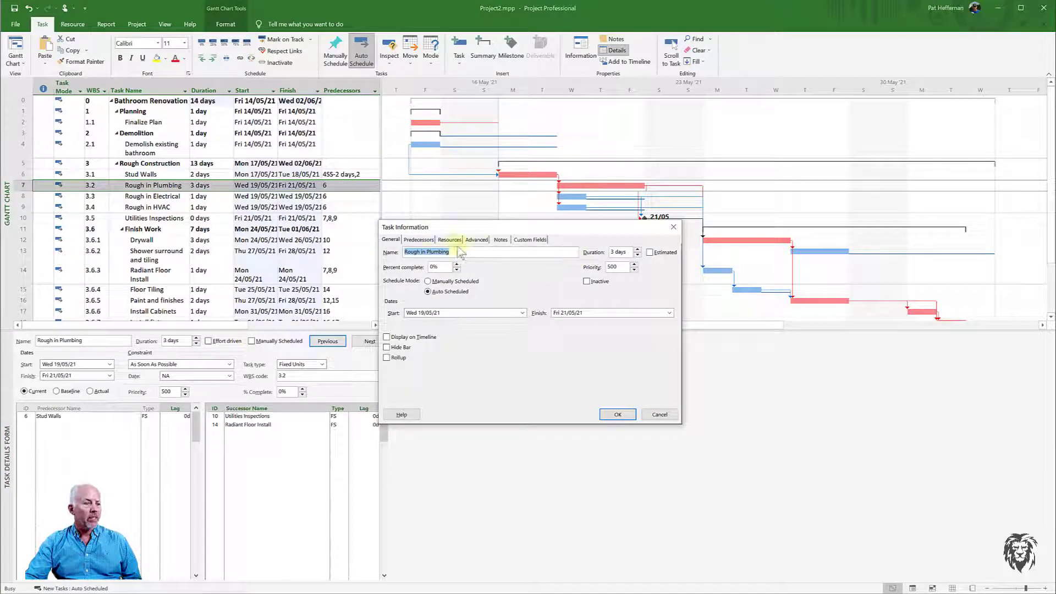
click(419, 240)
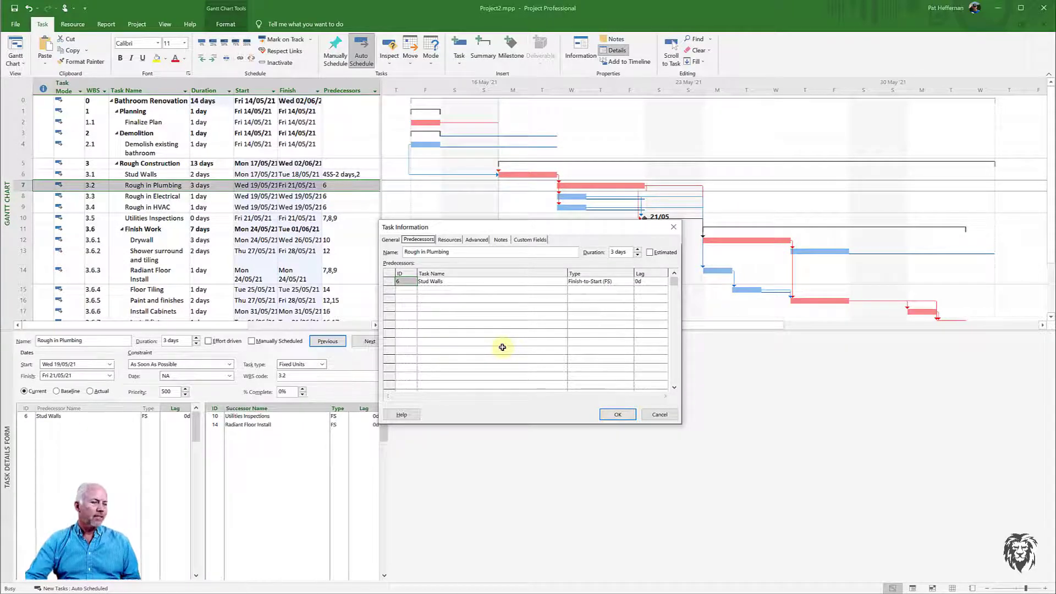
click(659, 415)
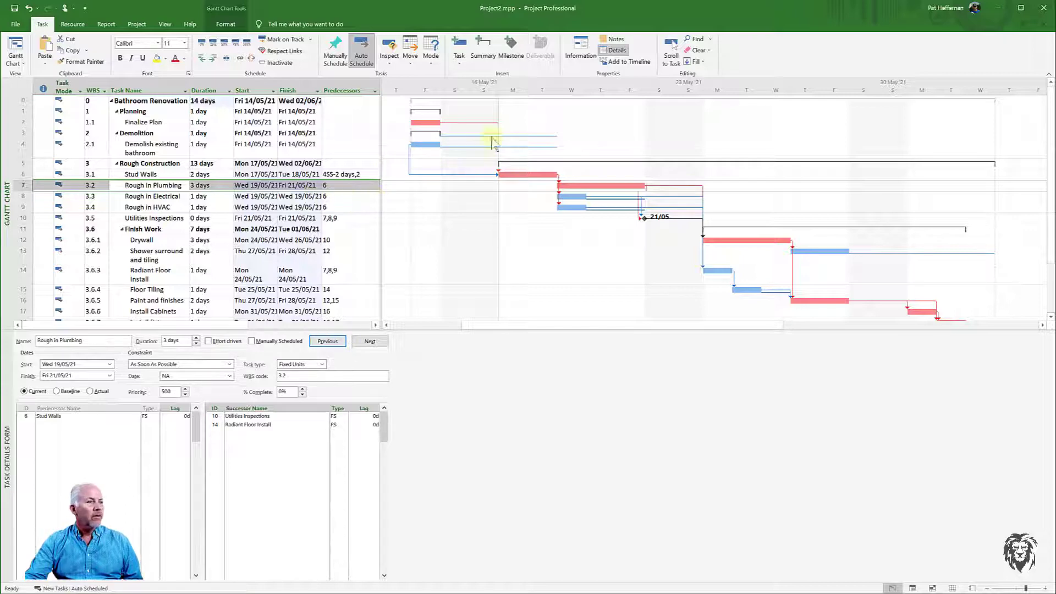
- Hide the task details pane and remove the link type and lag from Stud Walls' predecessors so they read 4,2
click(612, 50)
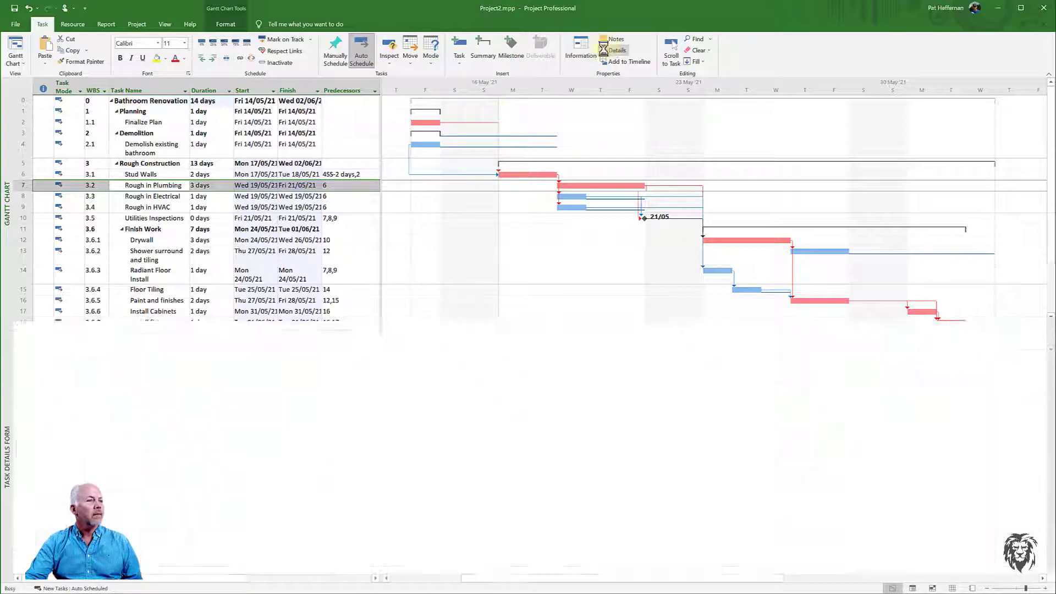
click(341, 174)
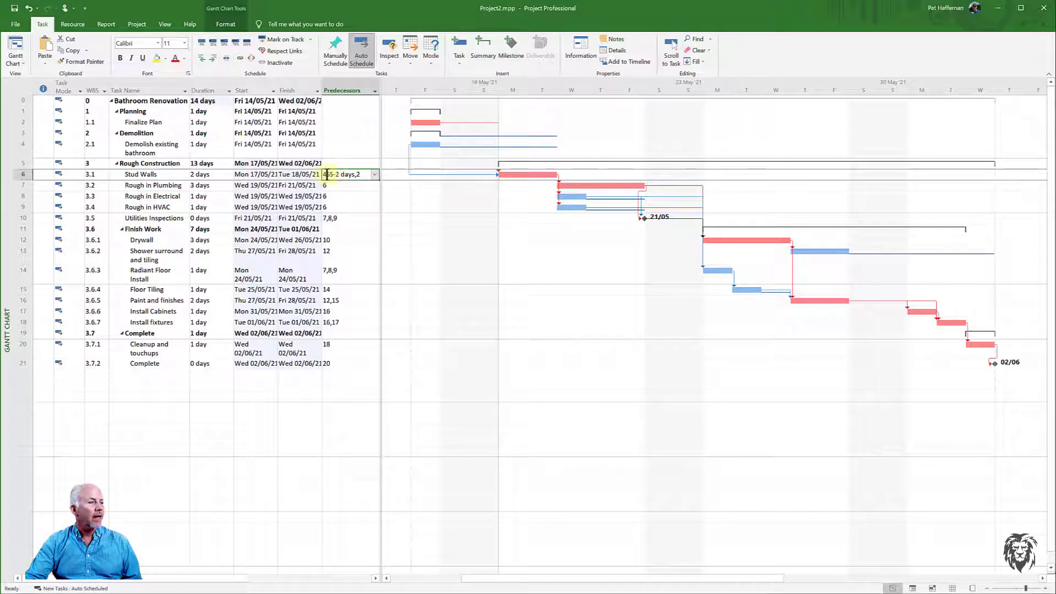
click(327, 175)
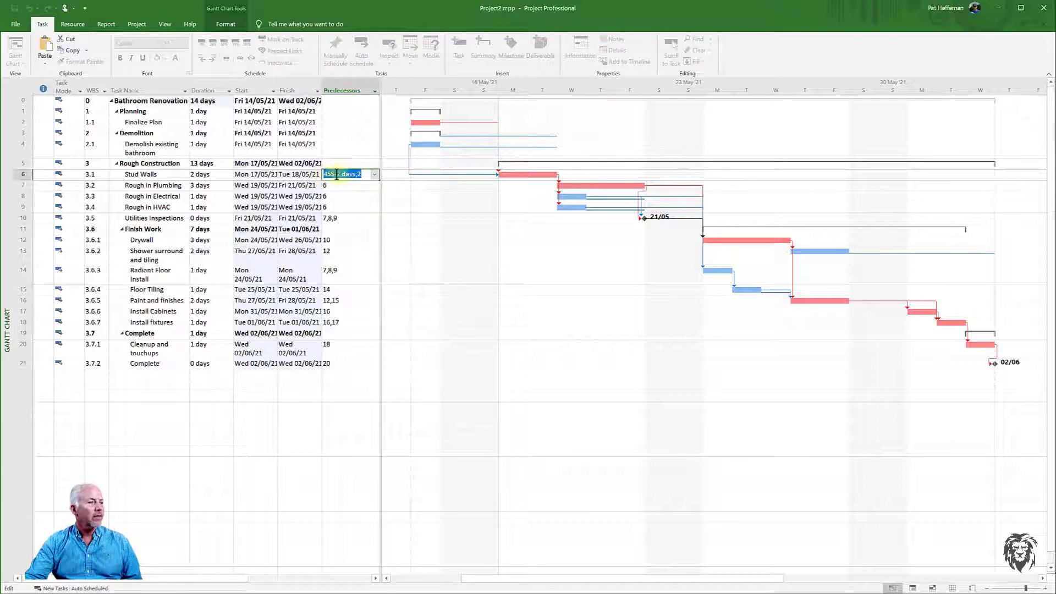
click(333, 174)
drag(355, 175, 330, 176)
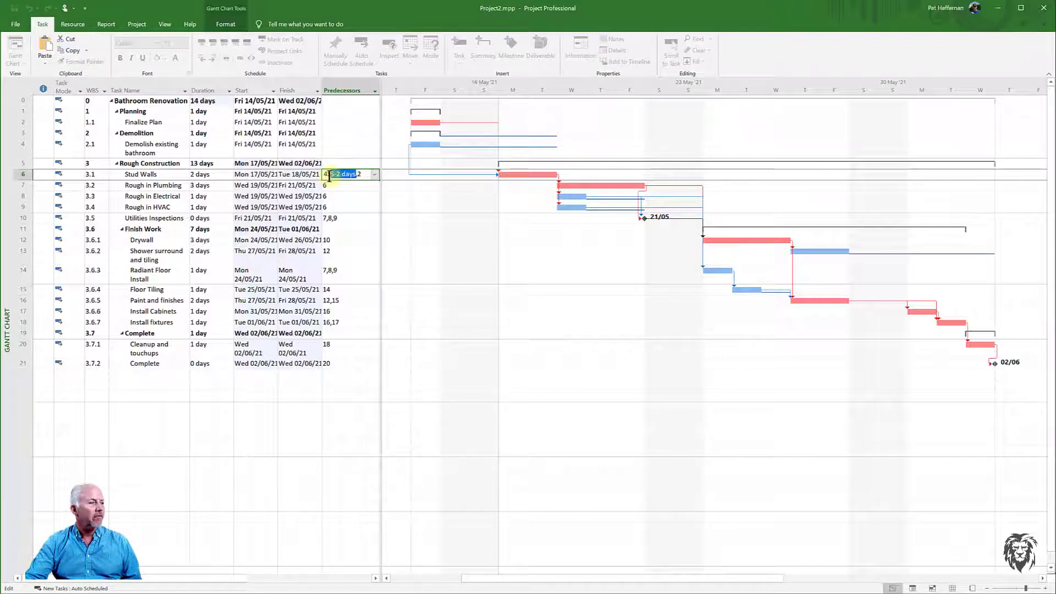
key(Delete)
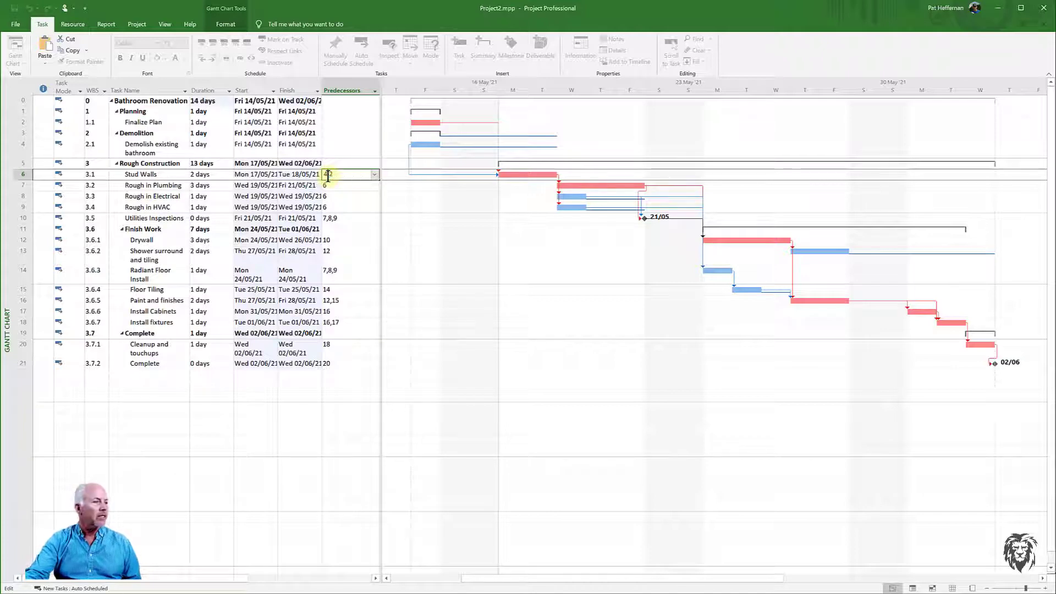
click(339, 187)
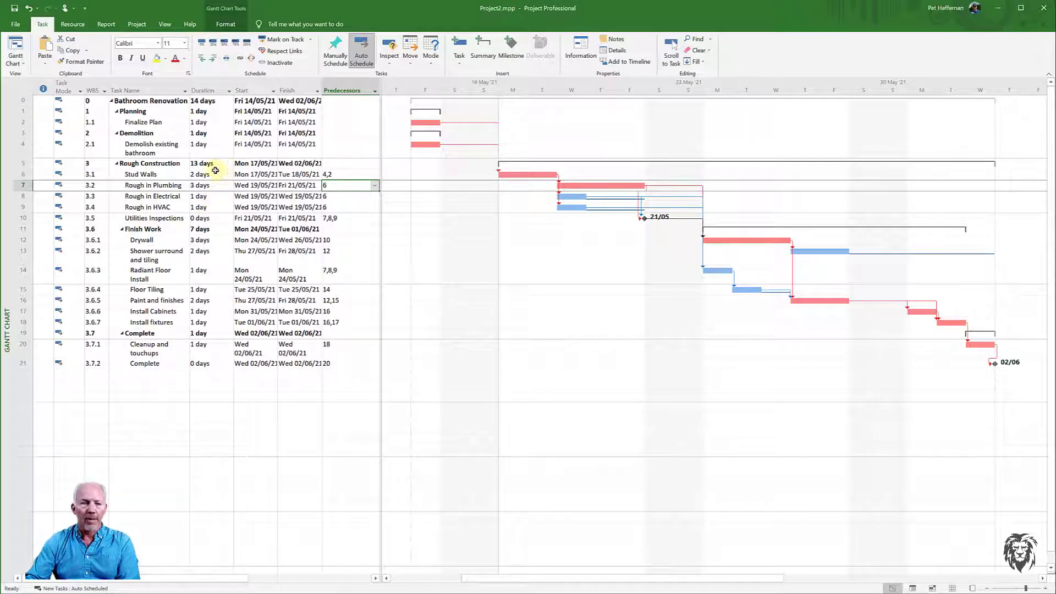
- Examine the task dependencies in the Network Diagram view and return to the Gantt Chart
right_click(5, 116)
click(26, 154)
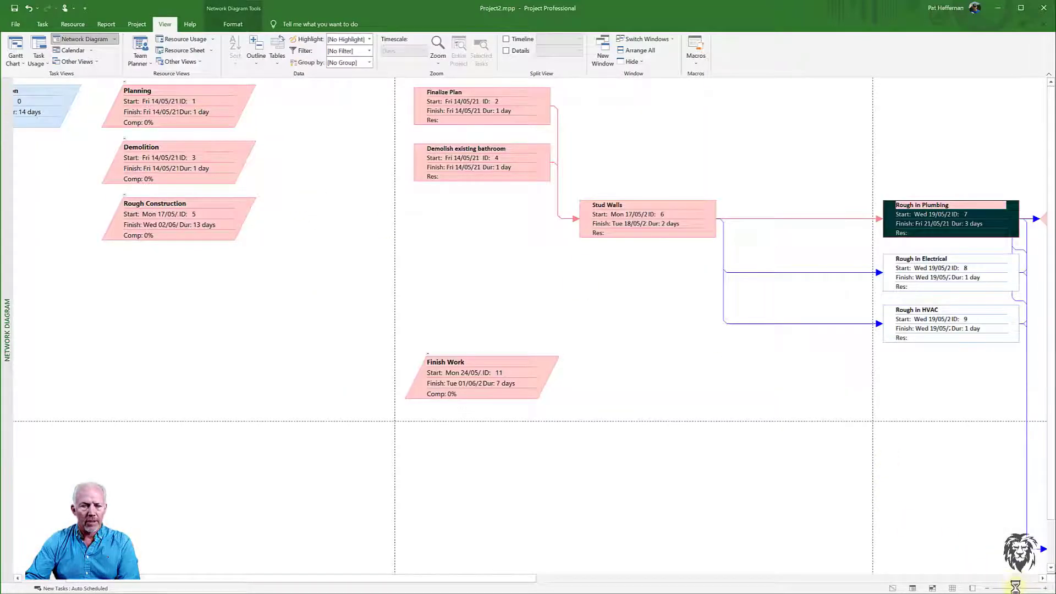
drag(1014, 587, 998, 587)
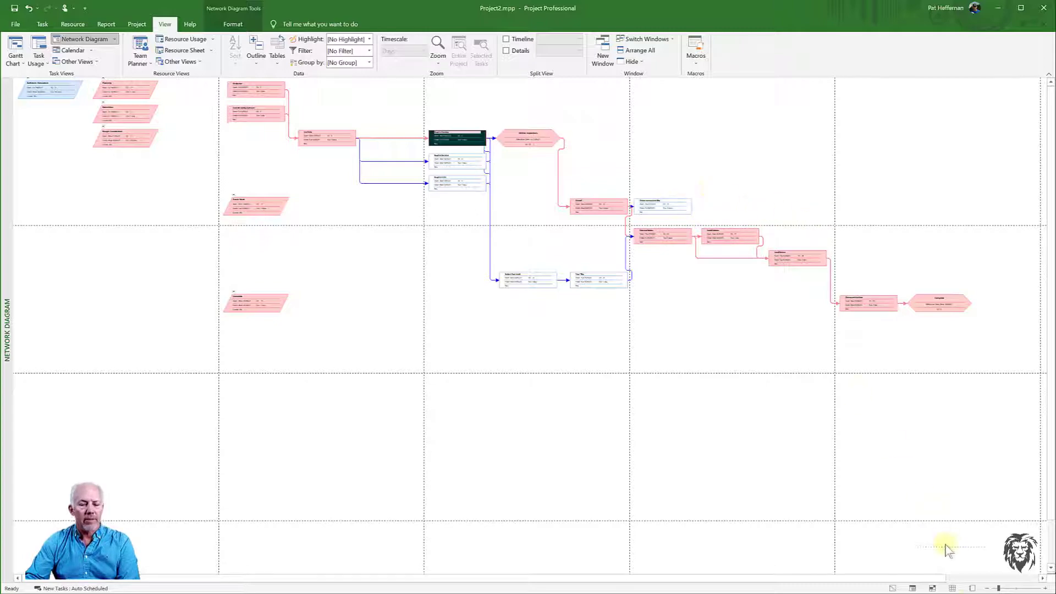
drag(998, 587, 1009, 587)
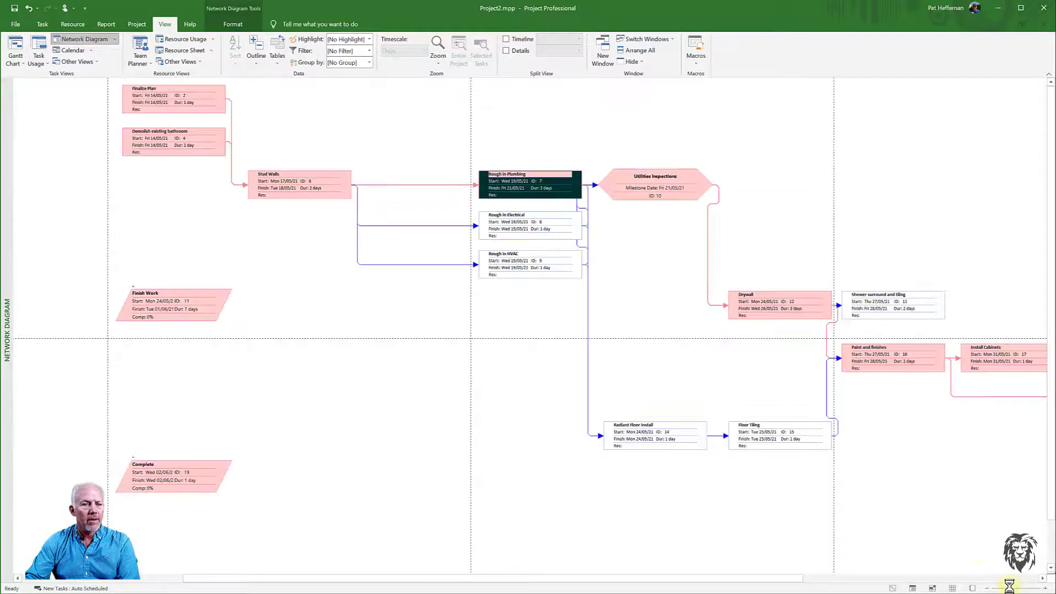
drag(799, 577, 1036, 589)
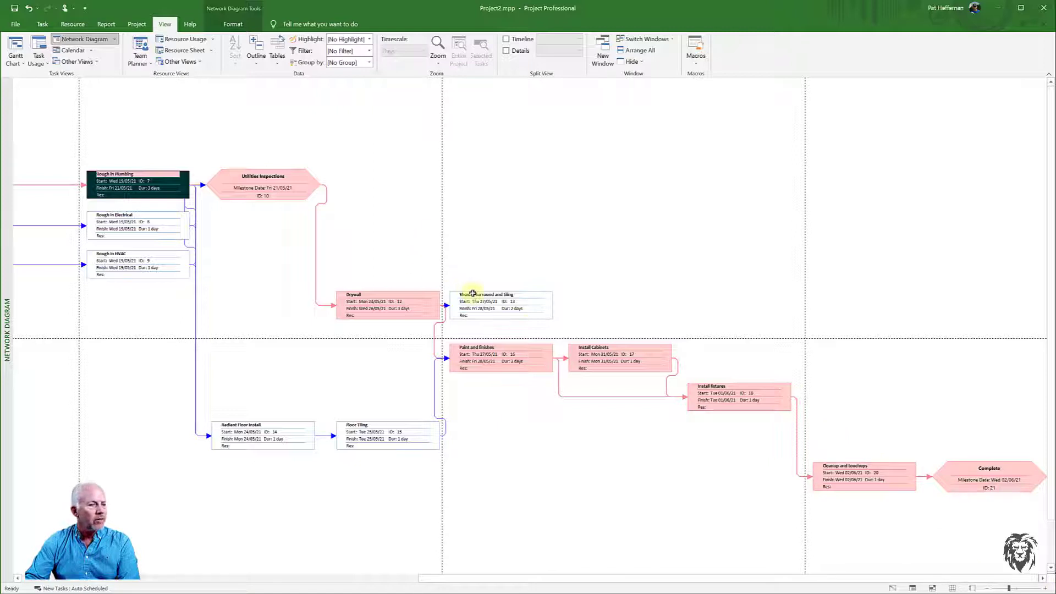
mouse_move(472, 304)
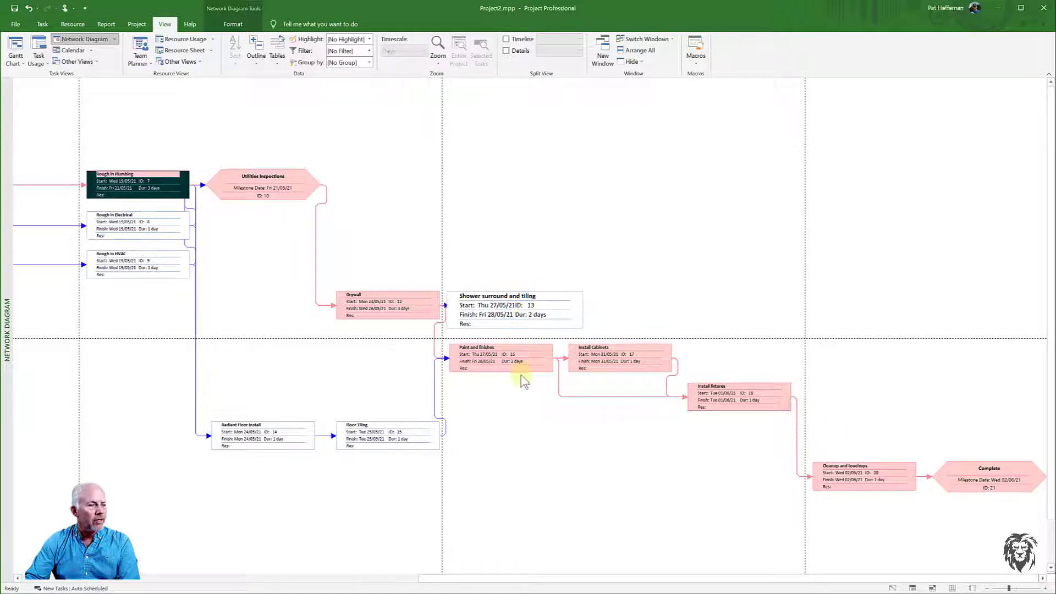
mouse_move(531, 358)
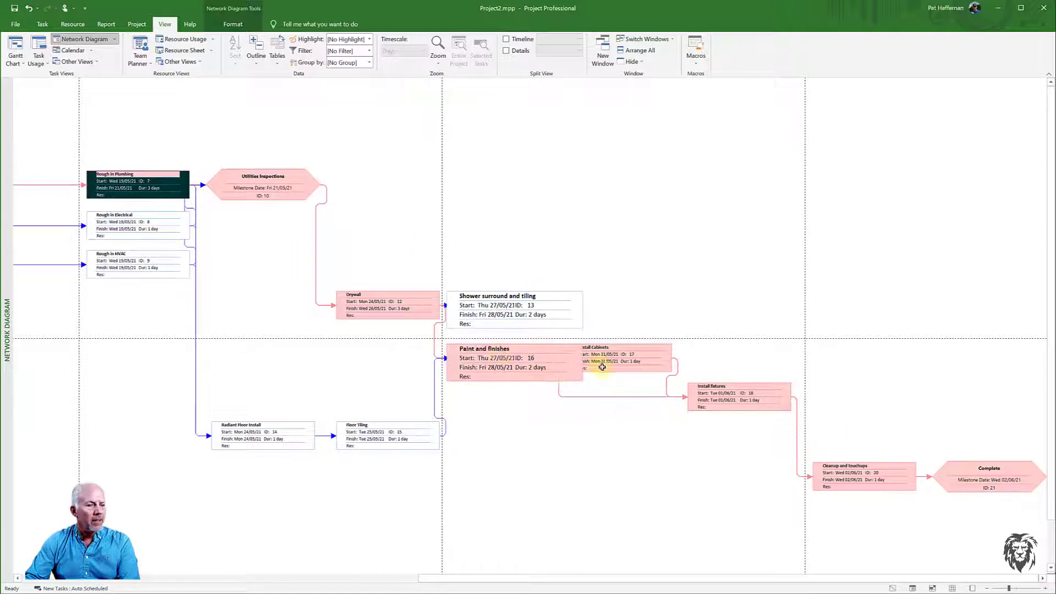
mouse_move(616, 365)
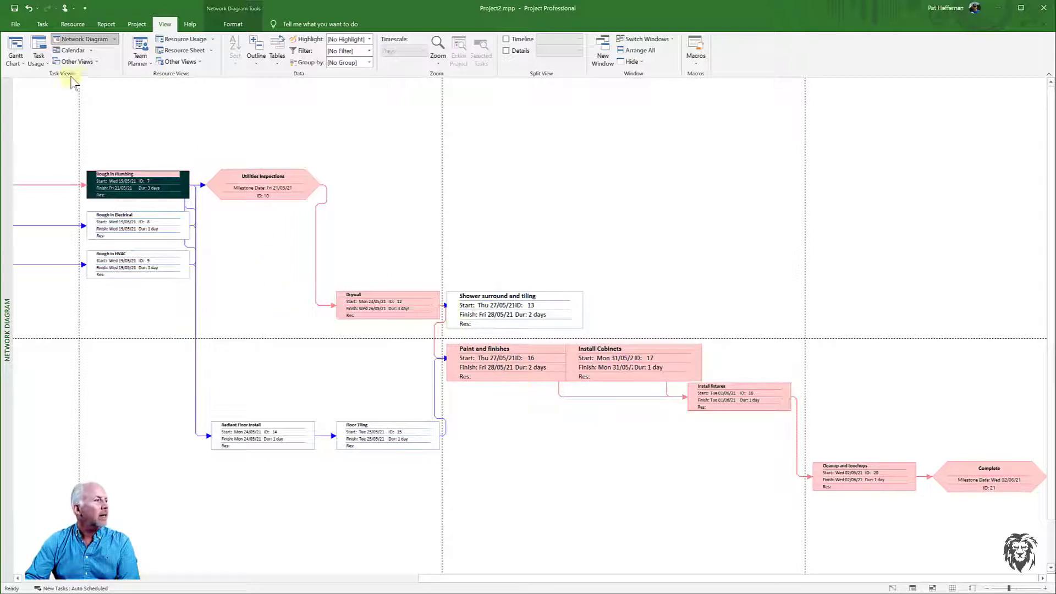
click(16, 51)
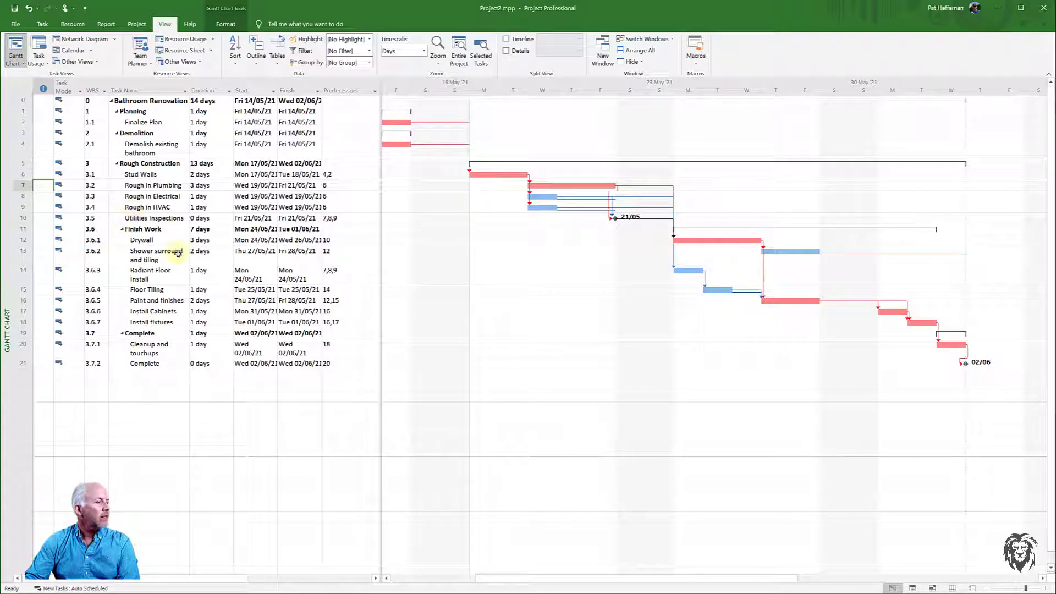
- Add task 13 to the predecessors of Paint and finishes
click(327, 254)
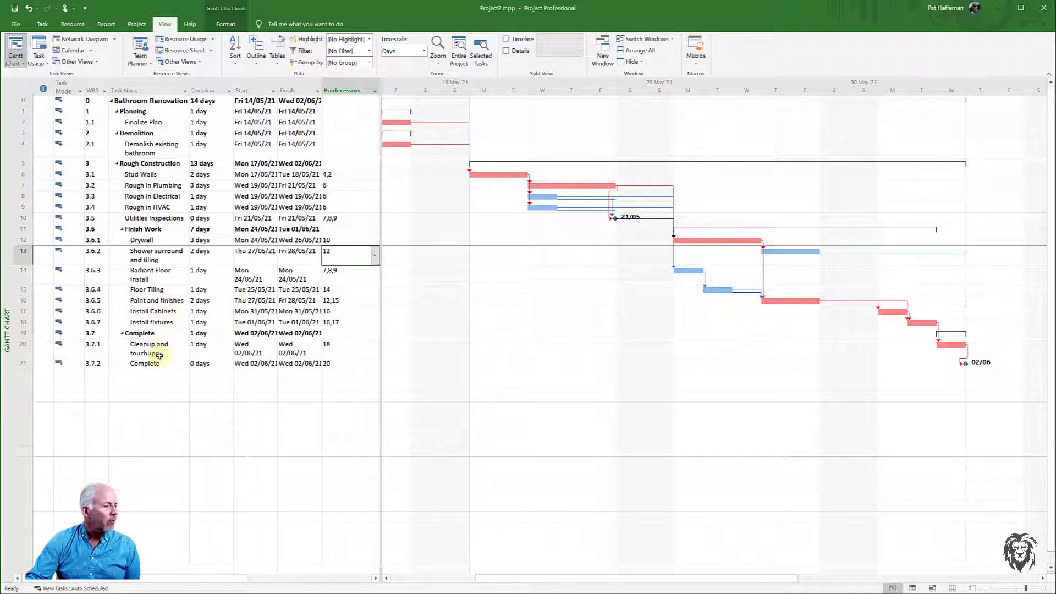
click(147, 301)
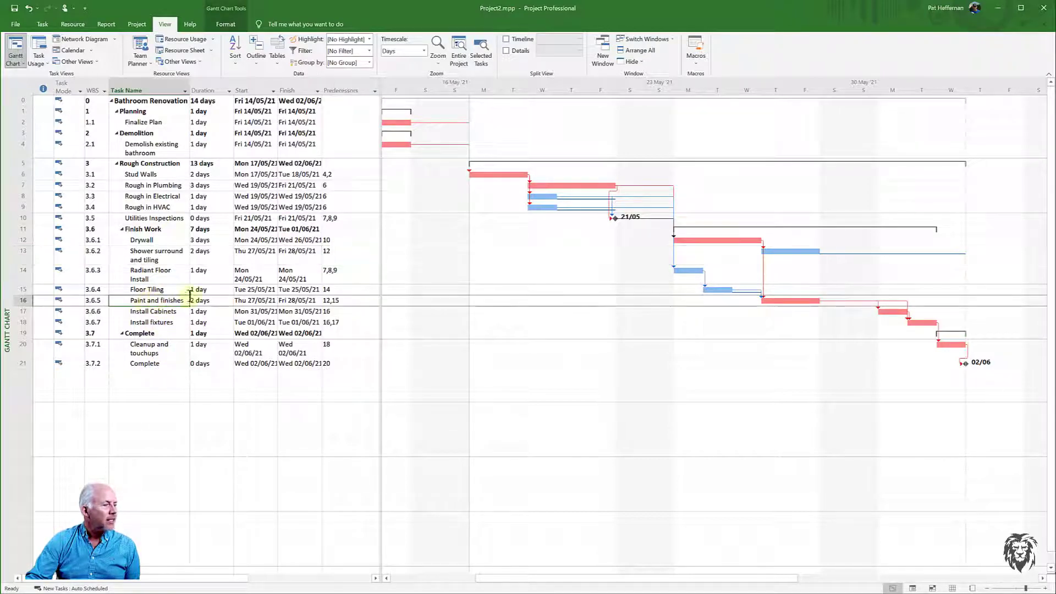
click(340, 300)
click(330, 300)
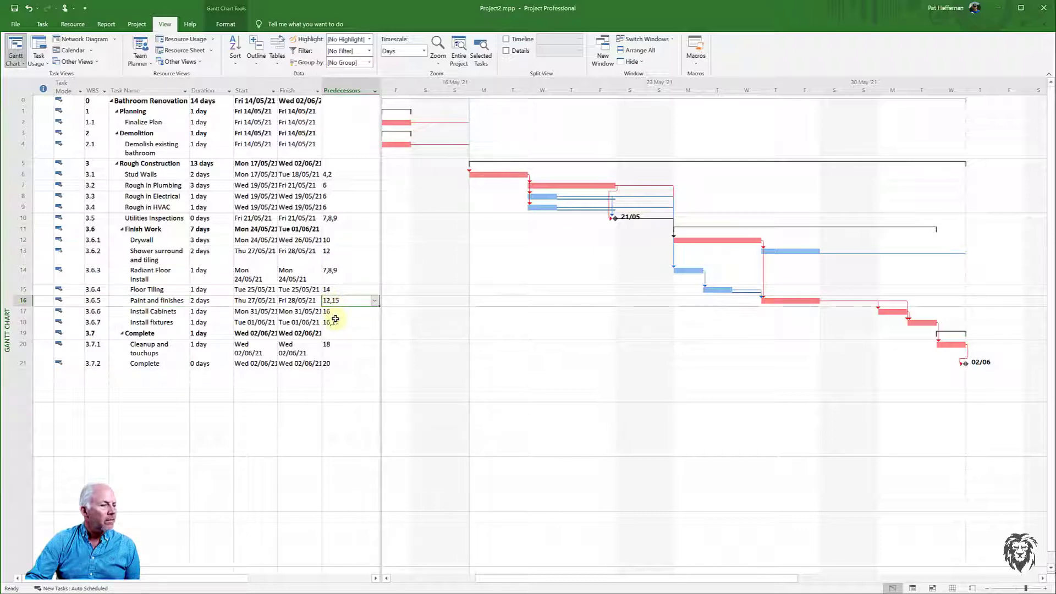
click(333, 300)
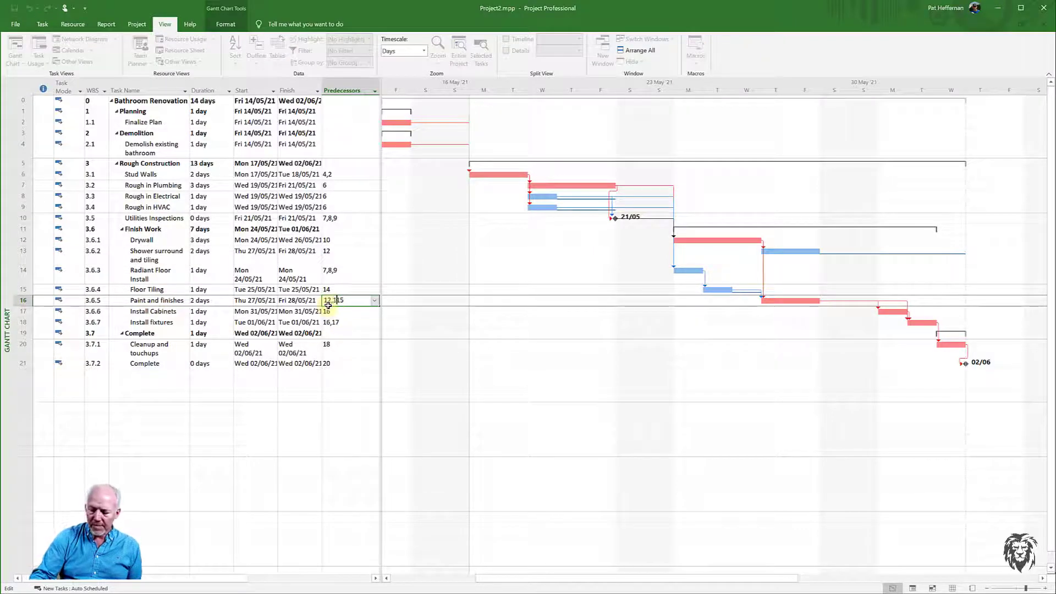
text(13,)
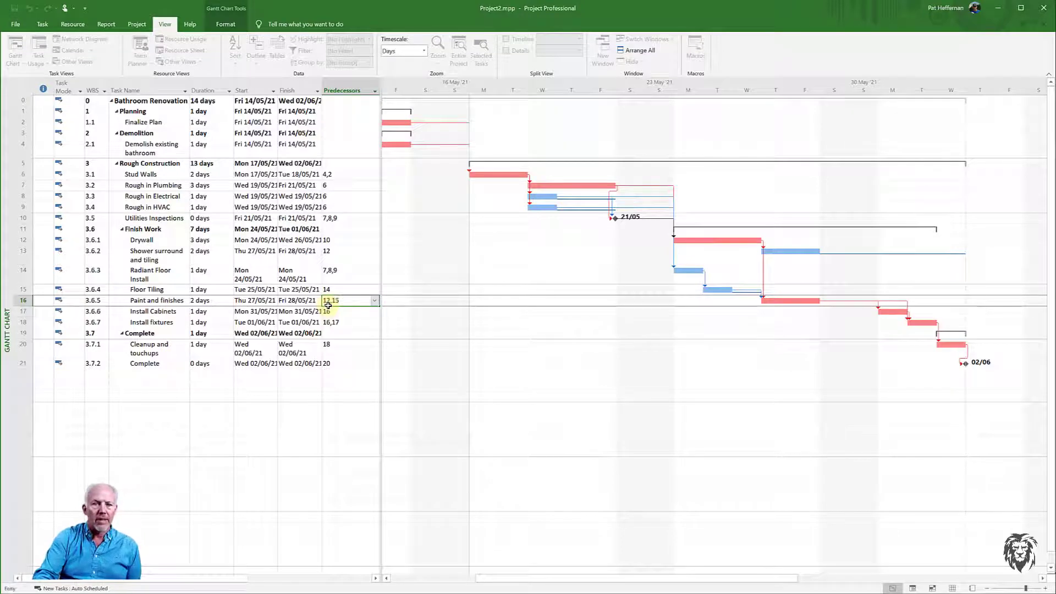
key(Return)
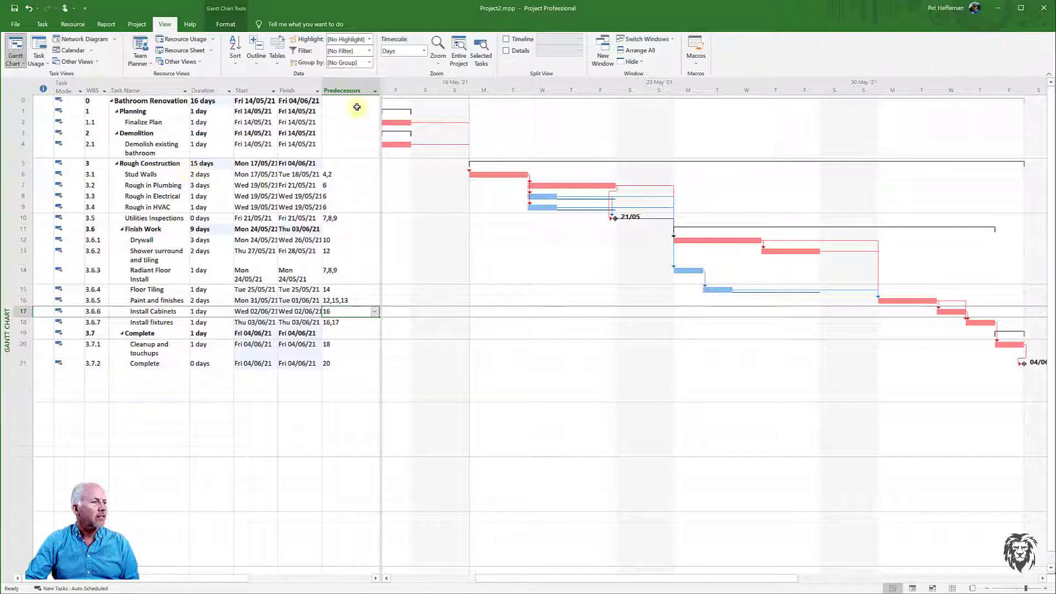
- Widen the table and insert a Successors column beside the Predecessors column
drag(382, 99, 475, 105)
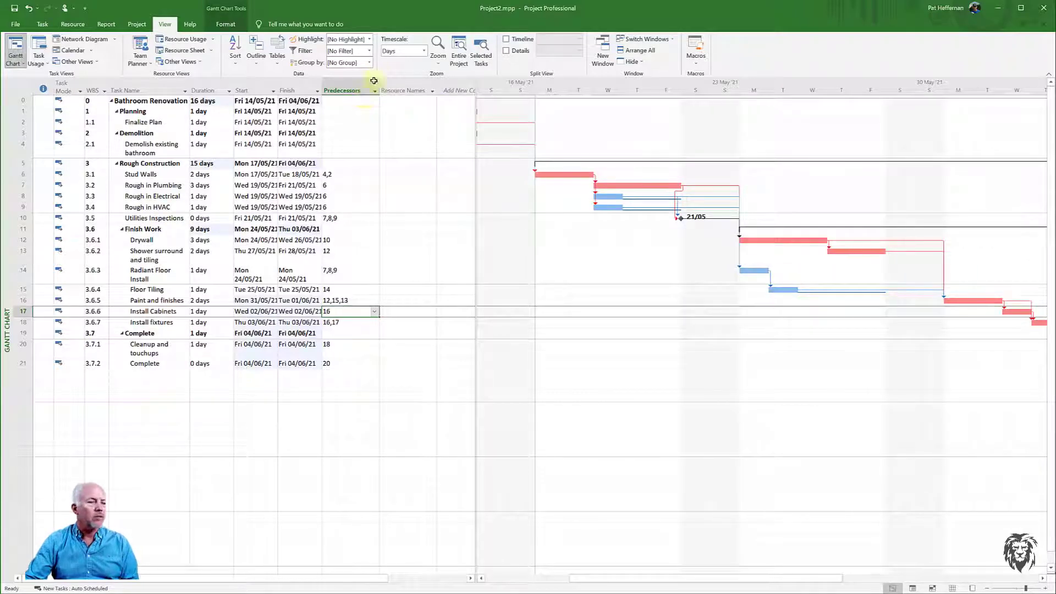
right_click(390, 88)
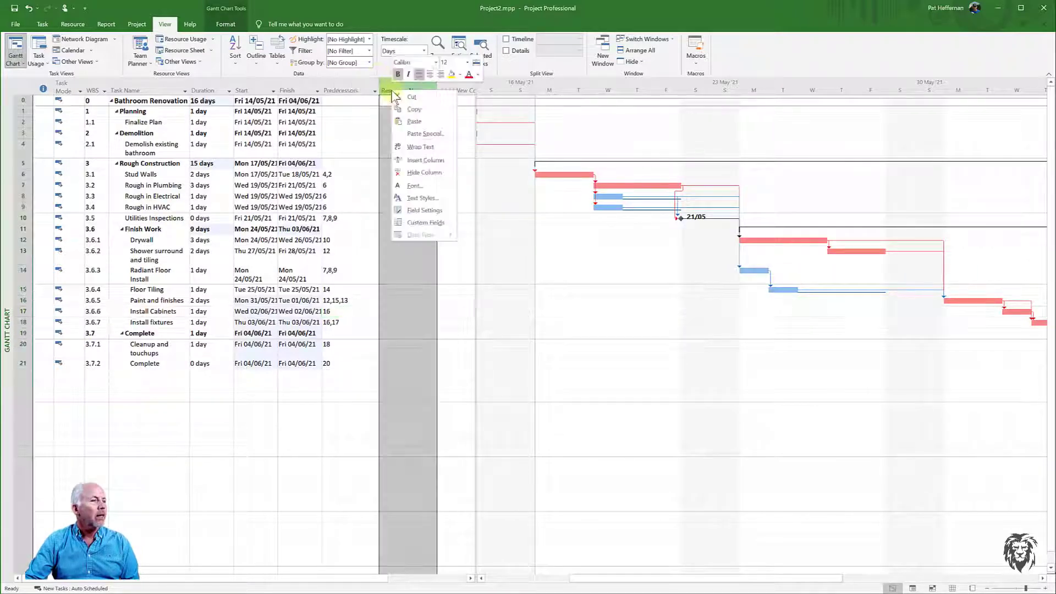
click(414, 163)
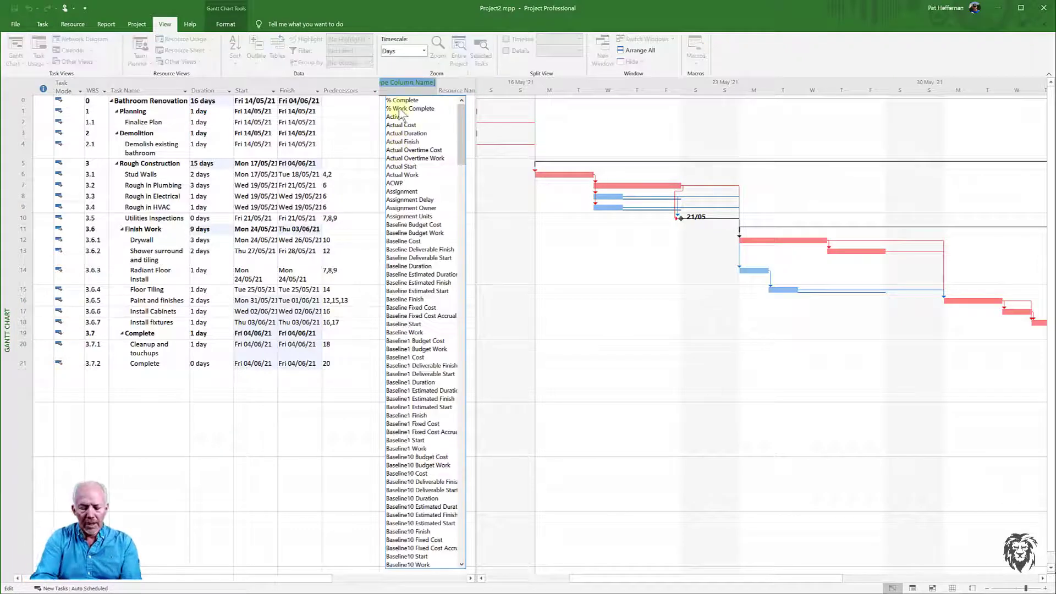
text(subproject File)
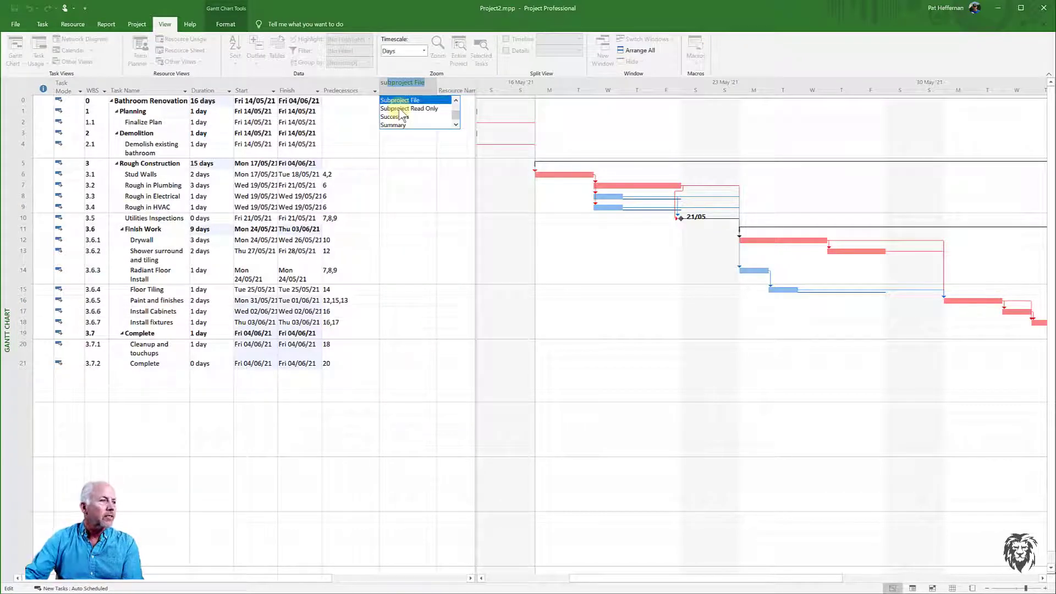
click(399, 117)
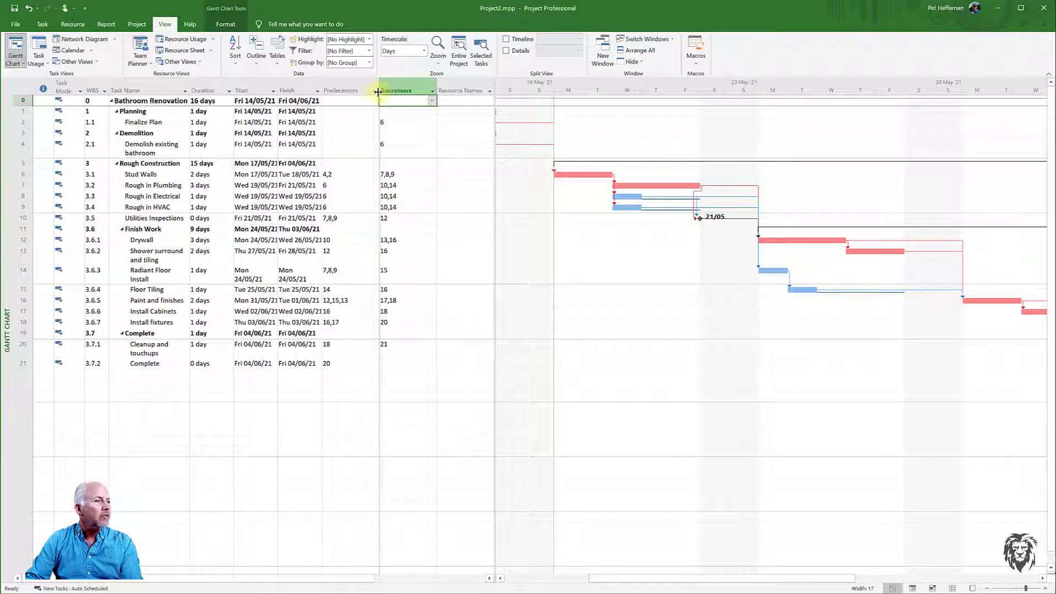
- Narrow the Predecessors and Successors columns and check the successor entries of the final tasks
drag(379, 91, 404, 93)
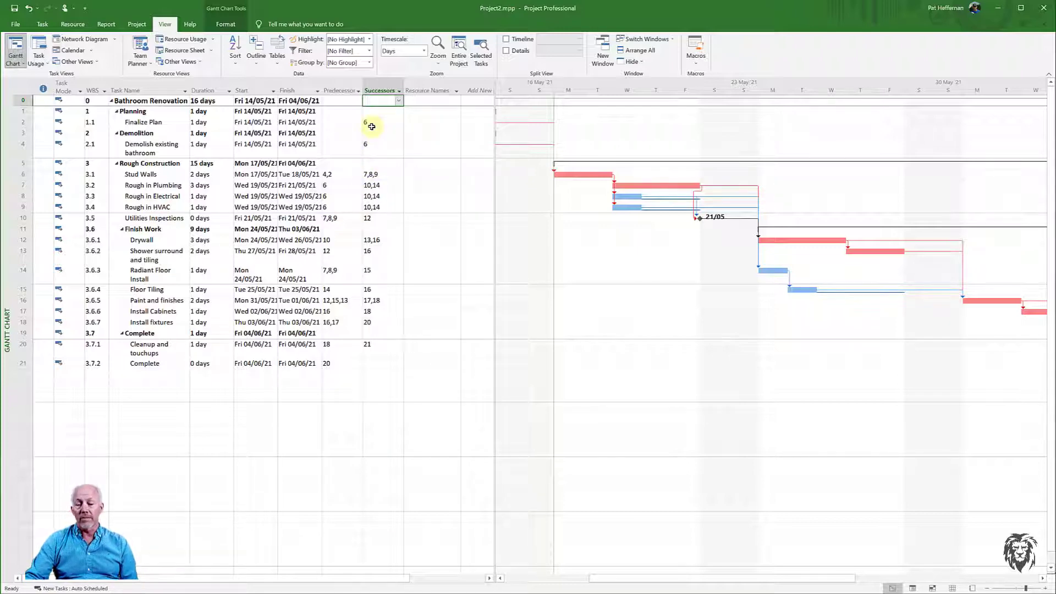
click(153, 365)
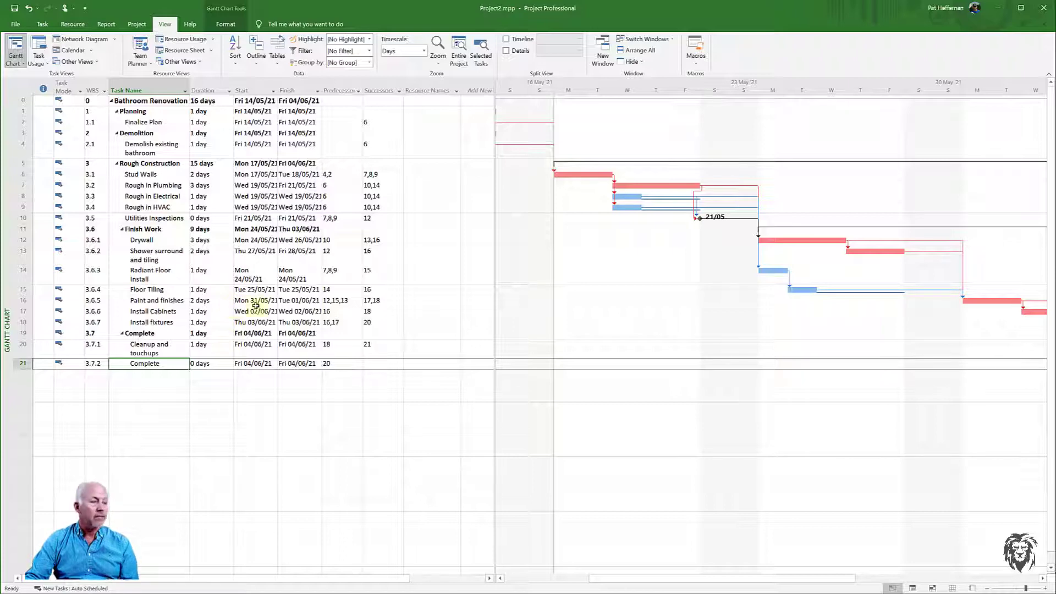
click(422, 311)
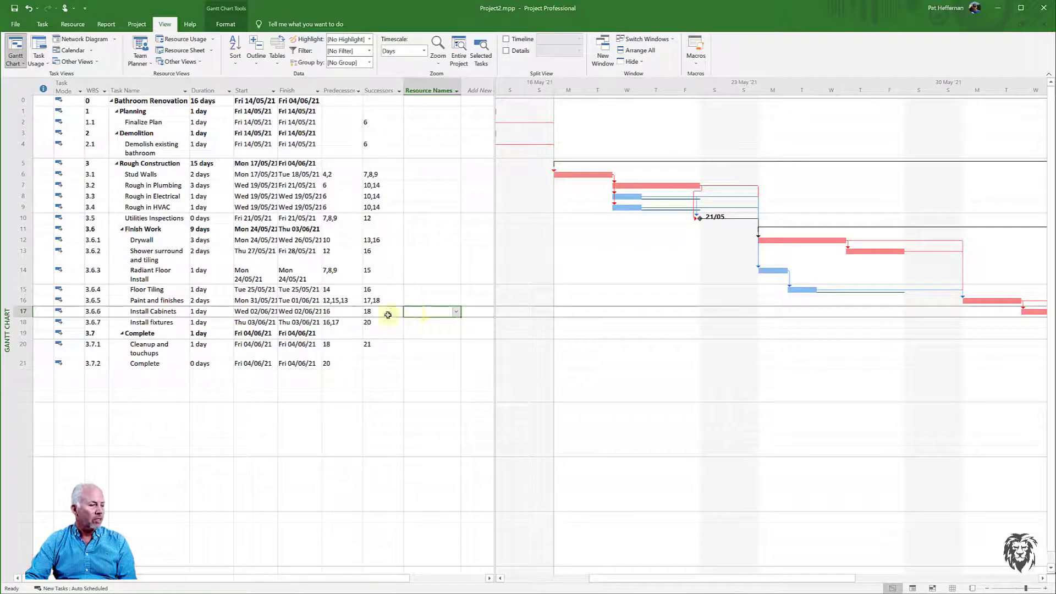
click(424, 300)
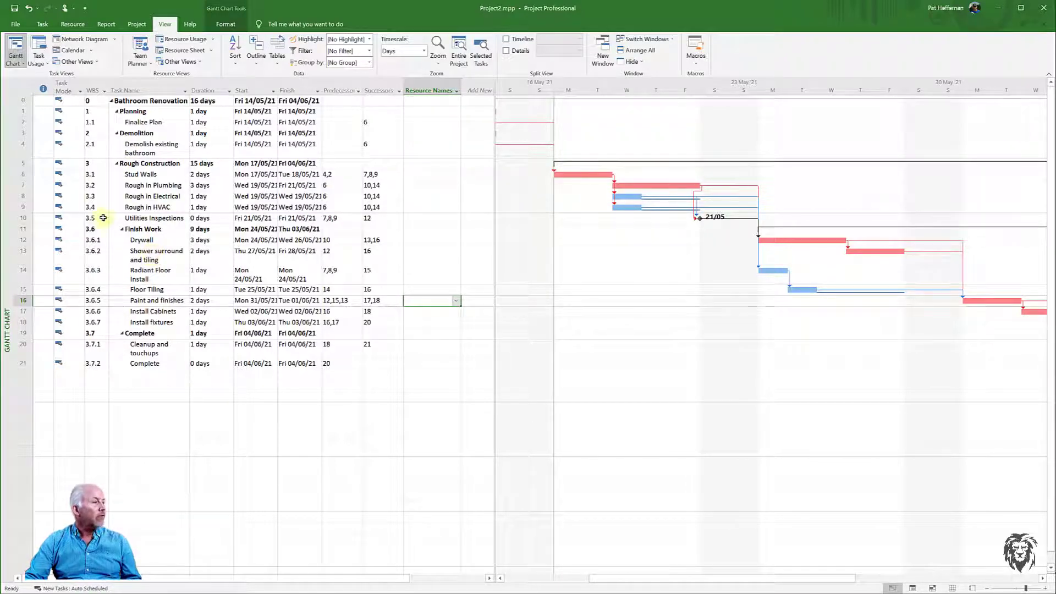
- Switch the sheet to the Schedule table and zoom the timeline to show the entire project
right_click(24, 90)
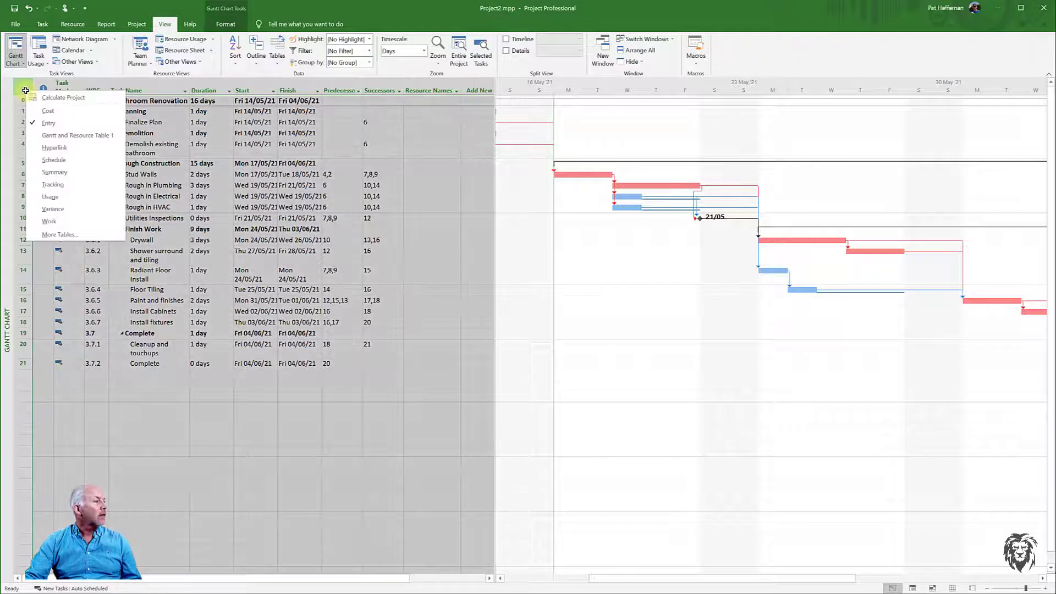
click(50, 160)
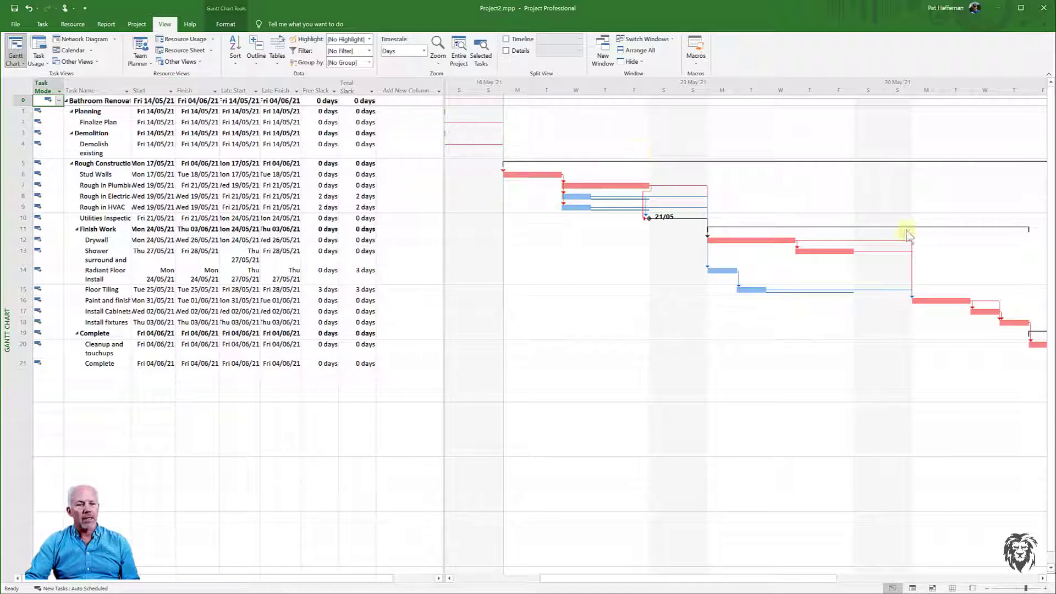
click(459, 55)
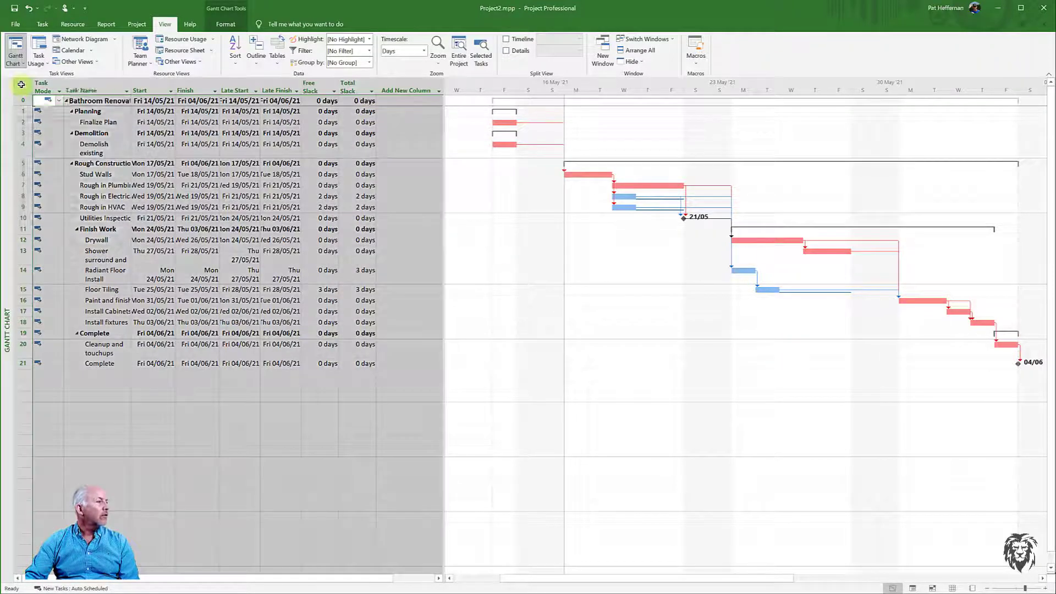
- Switch the sheet to the Summary table, then to the Variance table
right_click(21, 86)
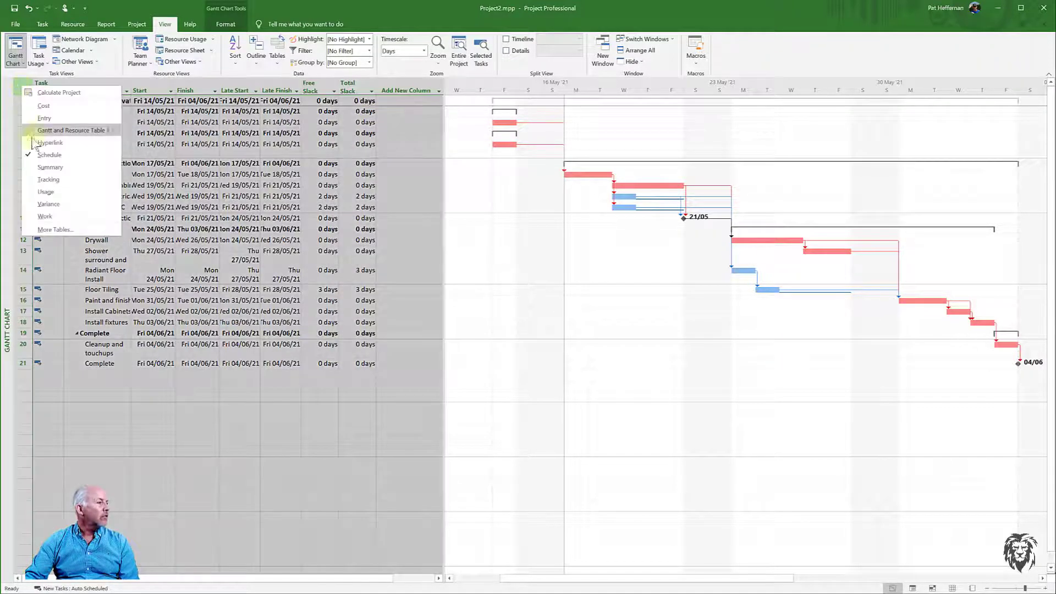
click(48, 168)
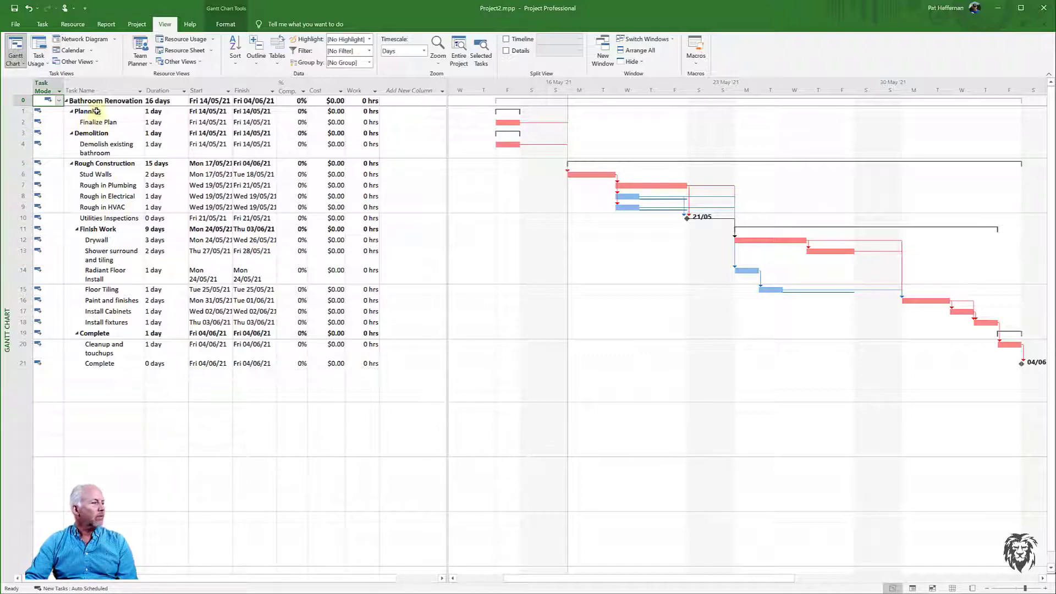
right_click(22, 89)
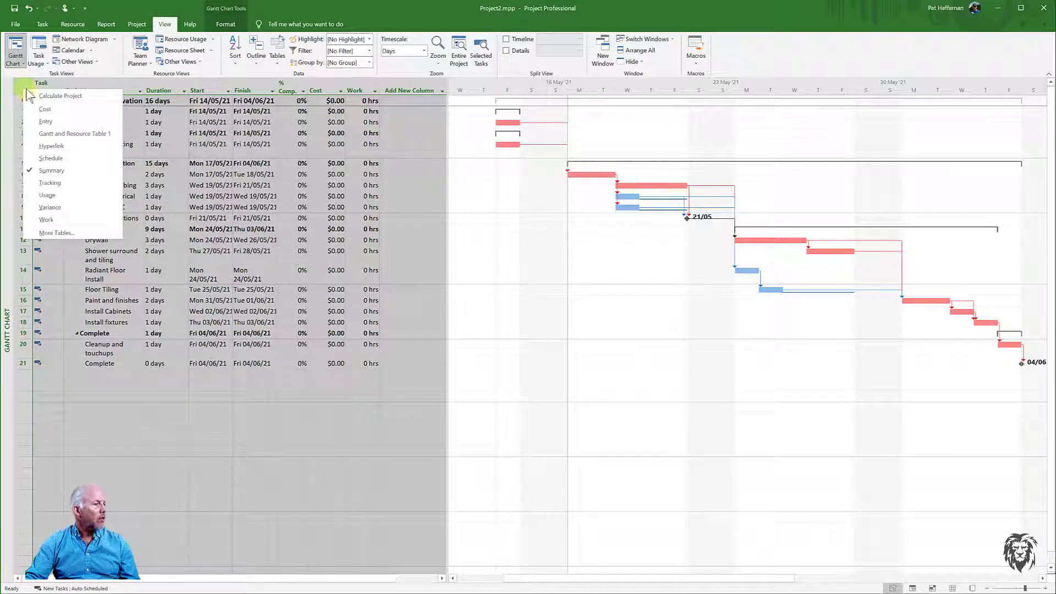
click(50, 208)
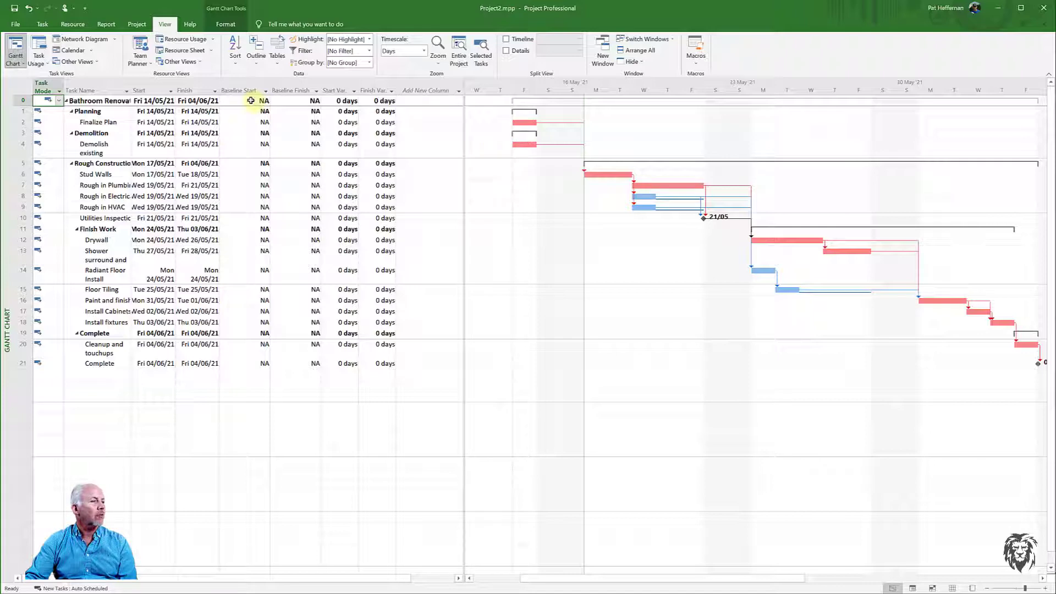
- Select and examine the Baseline Start and Baseline Finish columns of the Variance table
drag(251, 100, 294, 363)
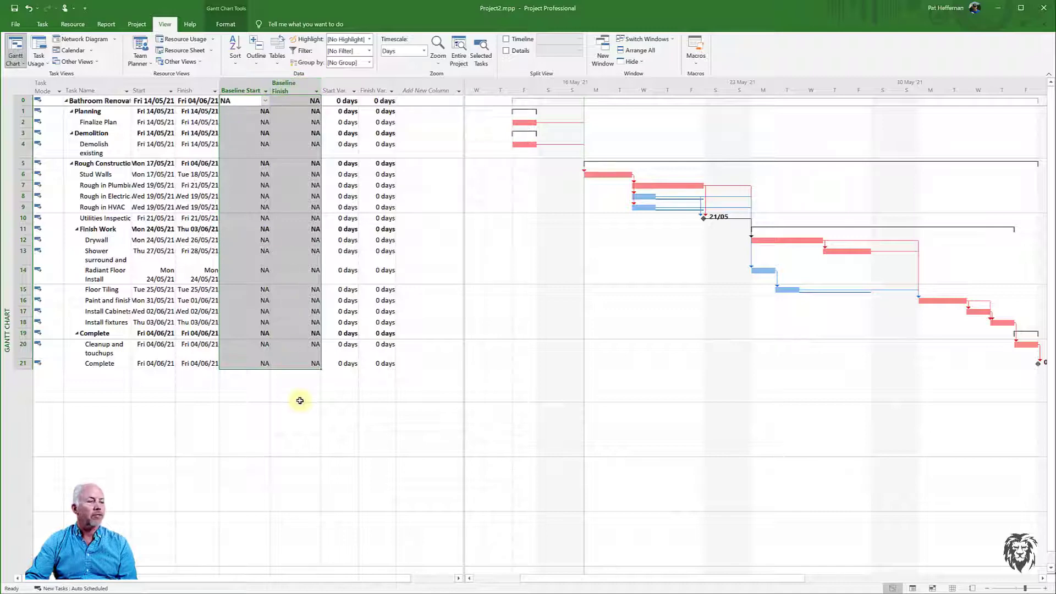
click(298, 397)
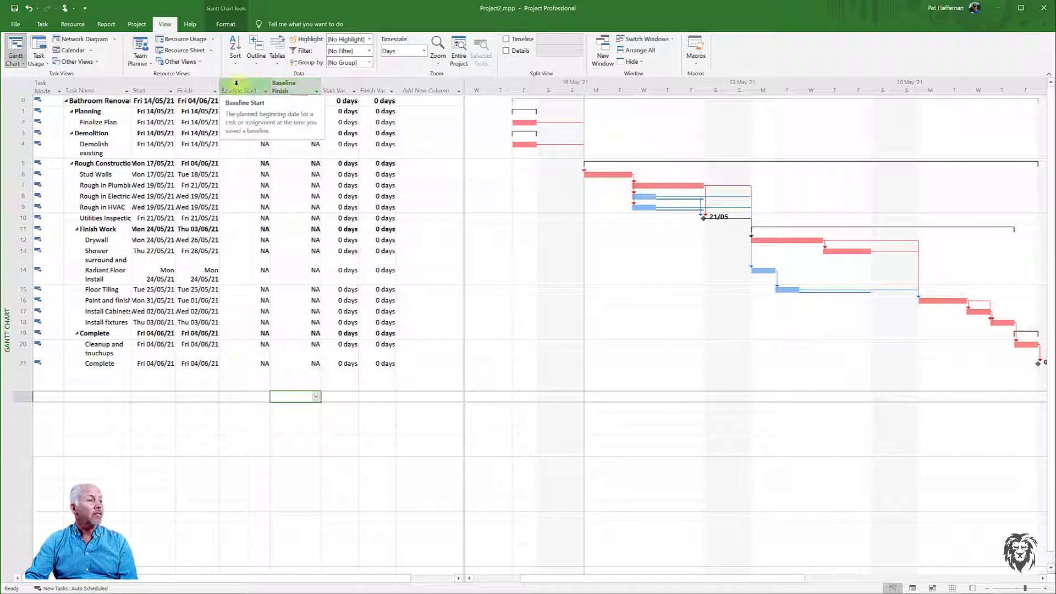
drag(235, 84, 286, 84)
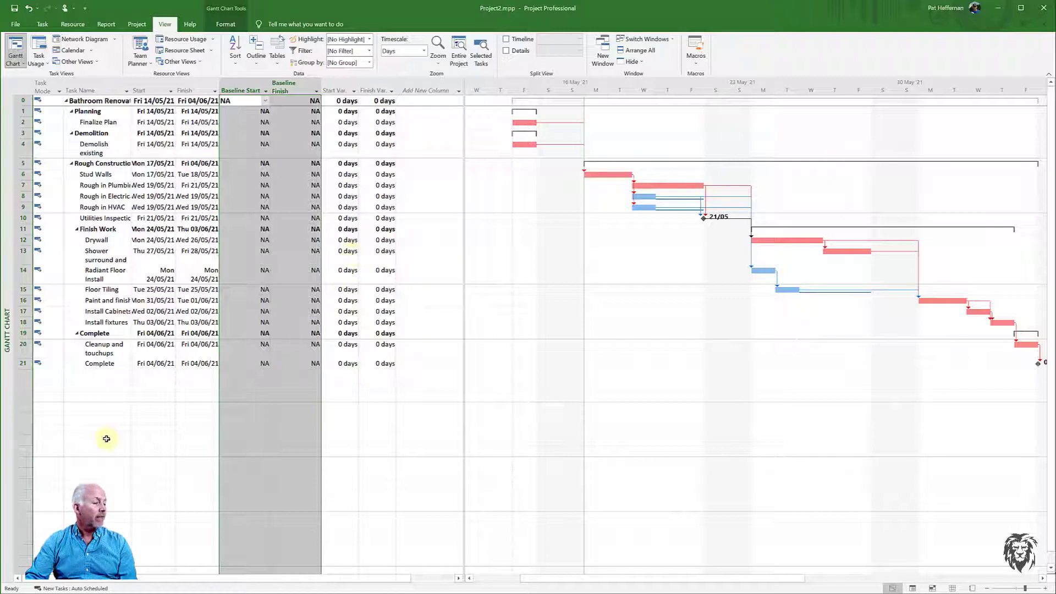
click(138, 418)
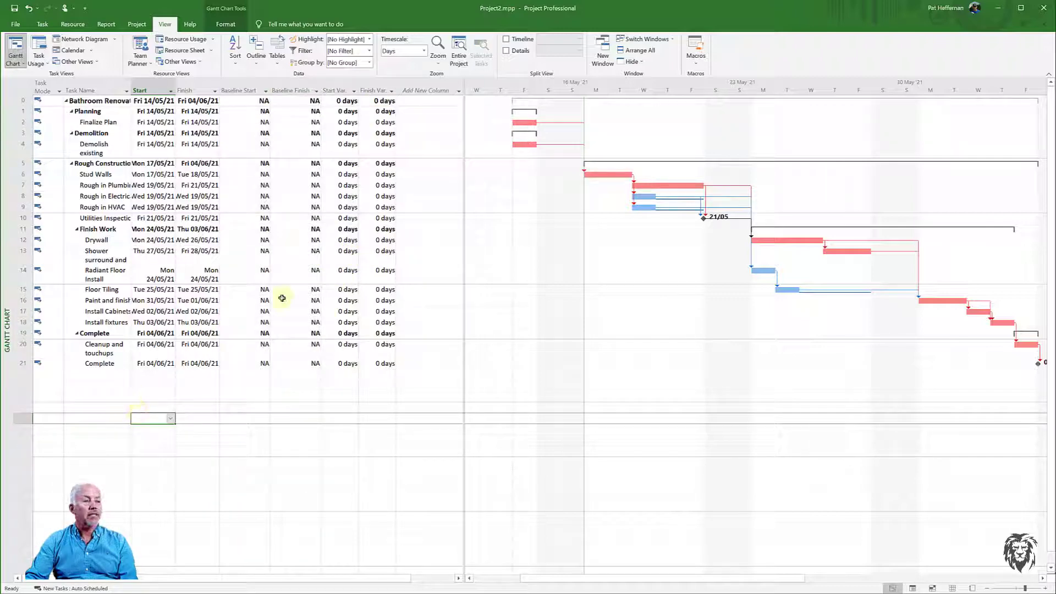